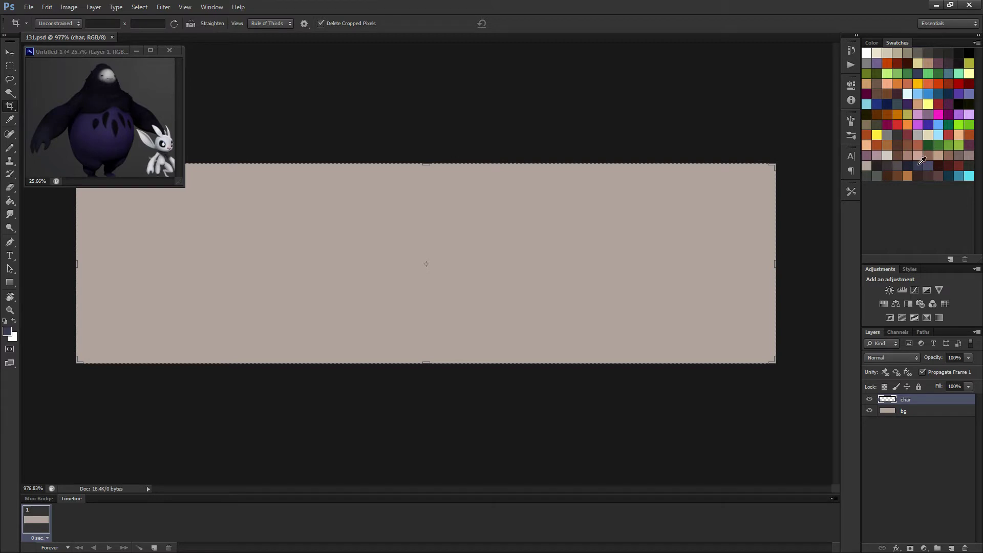
# - Stamp a round dark navy head with a 5 px Pencil tip on the char layer
pyautogui.press('b')
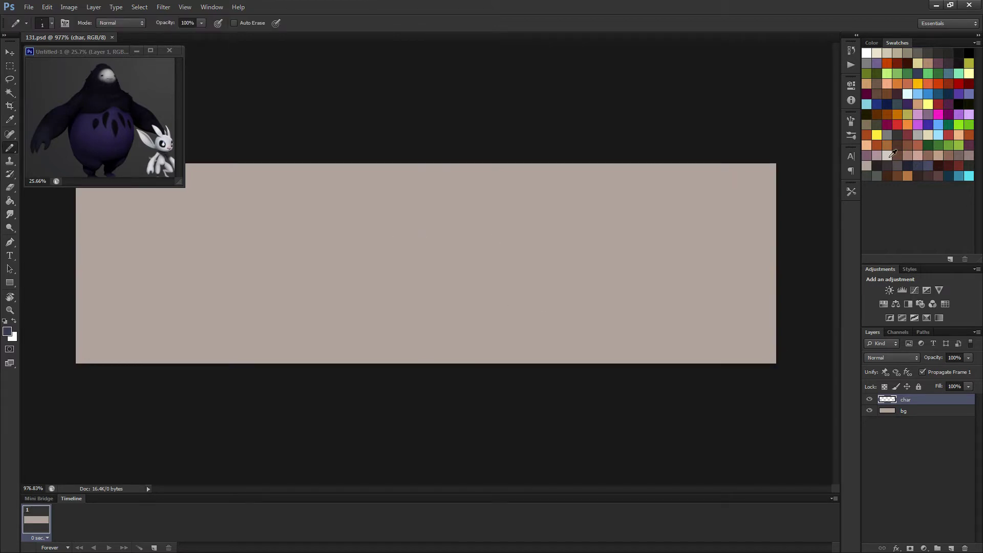
pyautogui.click(911, 166)
pyautogui.moveTo(398, 228); pyautogui.dragTo(403, 225)
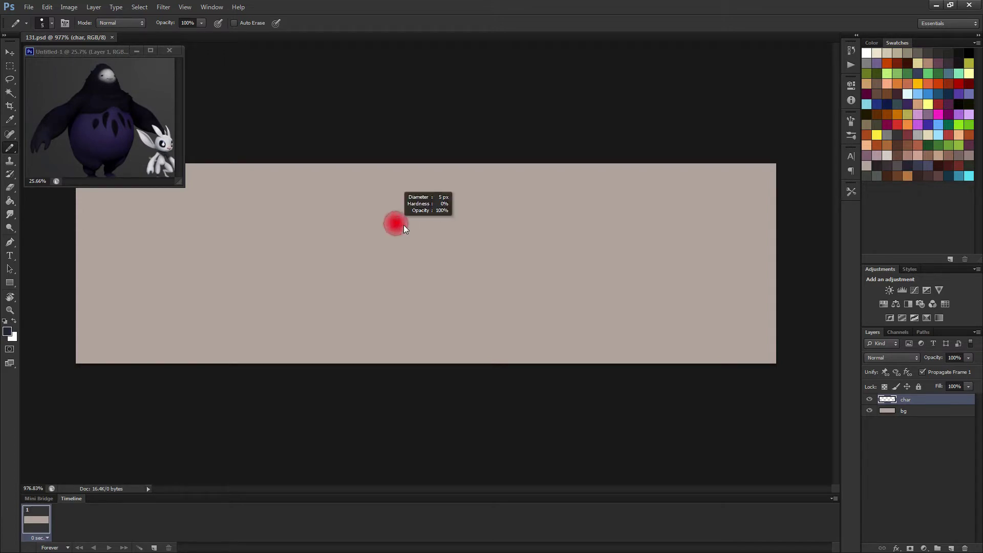
pyautogui.click(393, 231)
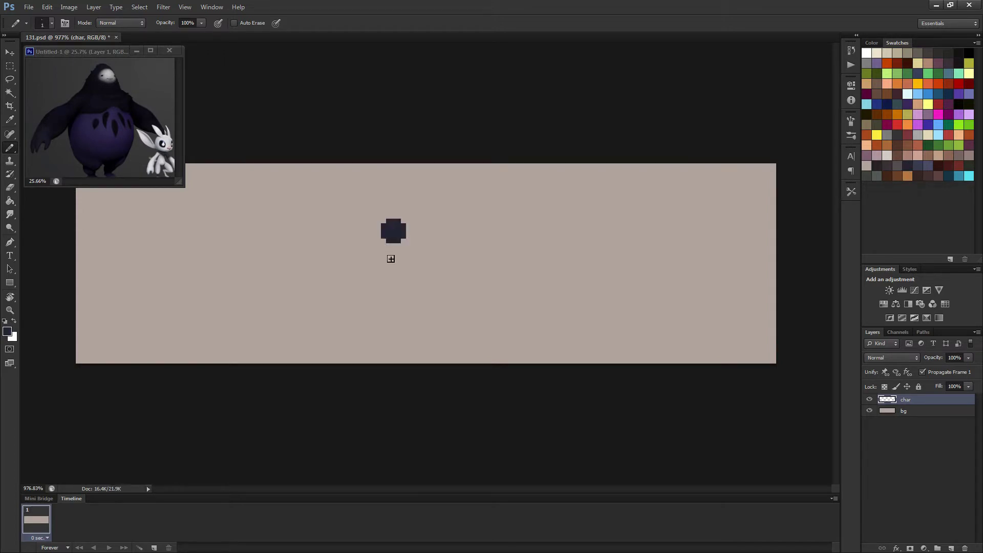
# - Stamp a larger round slate-purple body just below the head with an enlarged Pencil tip
pyautogui.moveTo(393, 266); pyautogui.dragTo(415, 269)
pyautogui.click(929, 165)
pyautogui.moveTo(389, 270); pyautogui.dragTo(371, 260)
pyautogui.click(388, 271)
pyautogui.moveTo(428, 270); pyautogui.dragTo(406, 276)
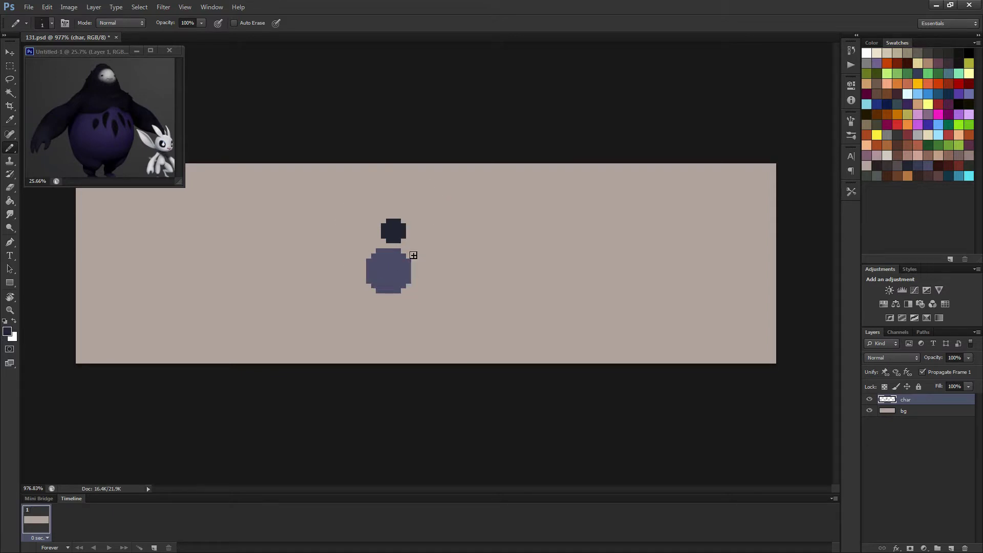
# - Draw a dark navy neck joining head and body, with stepped shoulders along the body's upper left and right edges
pyautogui.scroll(2, 398, 247)
pyautogui.moveTo(399, 244); pyautogui.dragTo(365, 243)
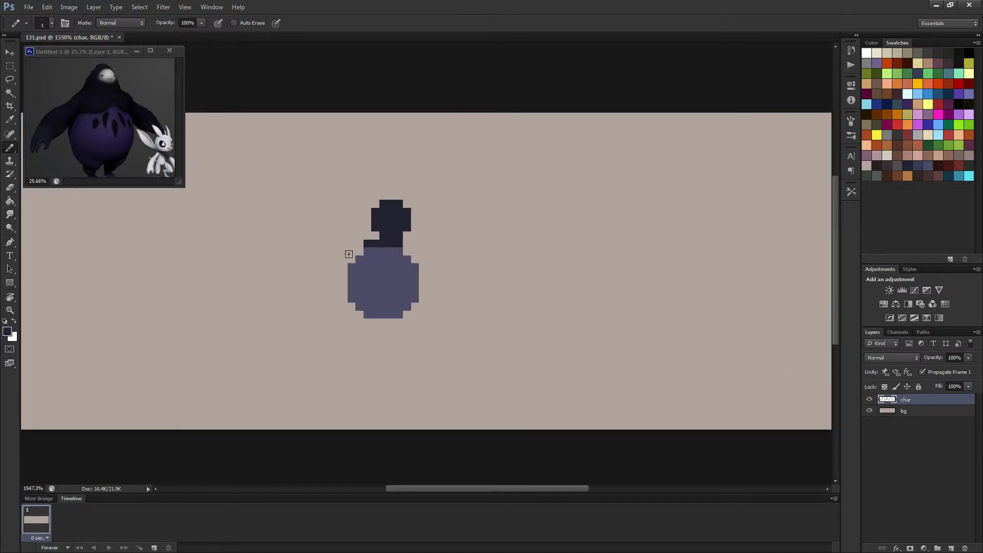
pyautogui.click(357, 252)
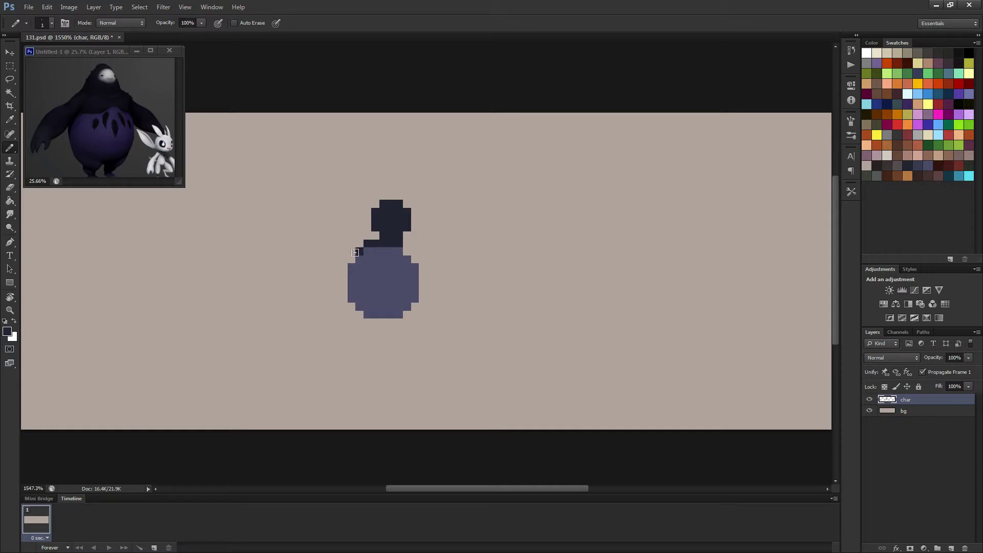
pyautogui.click(407, 251)
pyautogui.click(415, 258)
pyautogui.click(407, 244)
pyautogui.click(415, 252)
pyautogui.moveTo(400, 251); pyautogui.dragTo(407, 259)
pyautogui.click(415, 266)
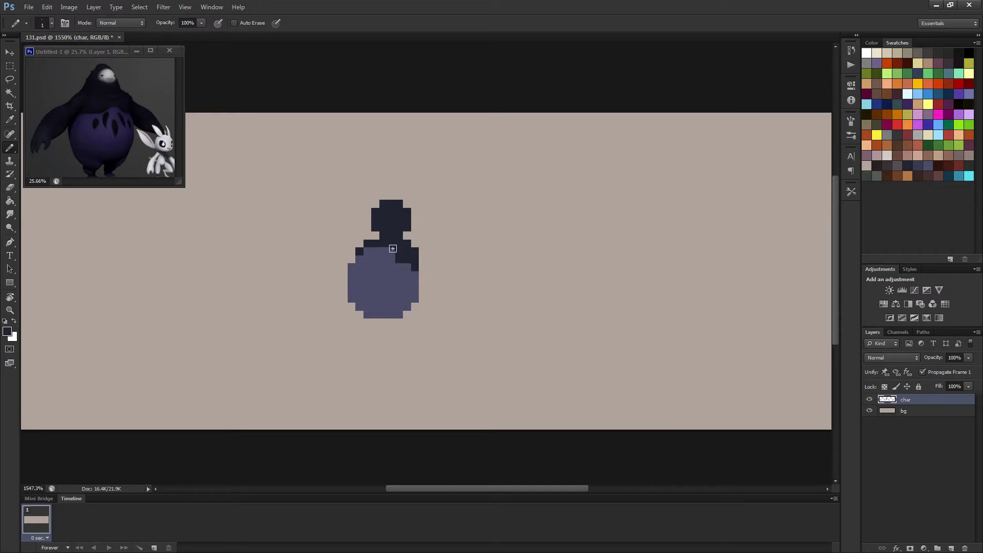
# - Reshape the border between dark navy shoulders and slate-purple belly so the navy curves down both sides of the belly
pyautogui.hotkey('ctrl', '-')
pyautogui.hotkey('ctrl', '-')
pyautogui.hotkey('ctrl', '-')
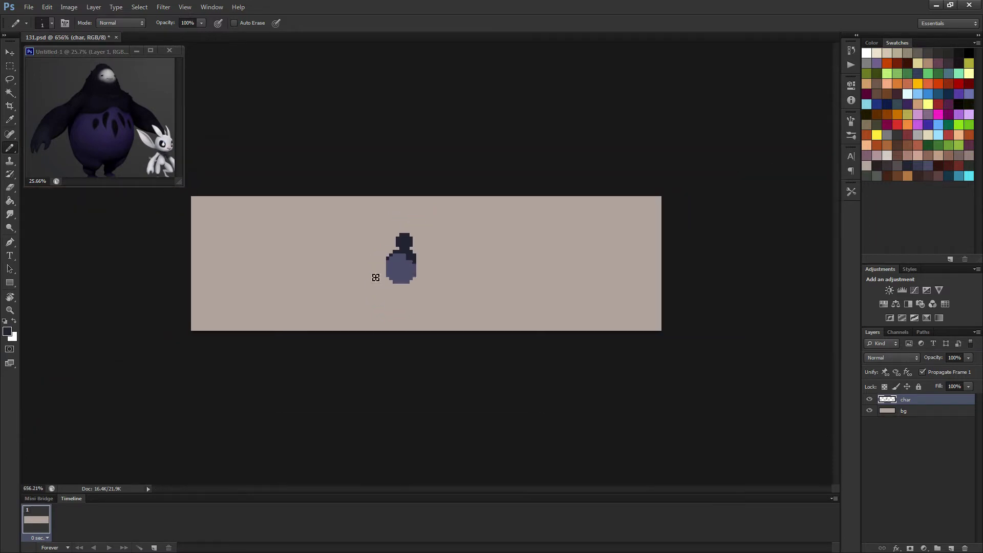
pyautogui.hotkey('ctrl', '+')
pyautogui.hotkey('ctrl', '+')
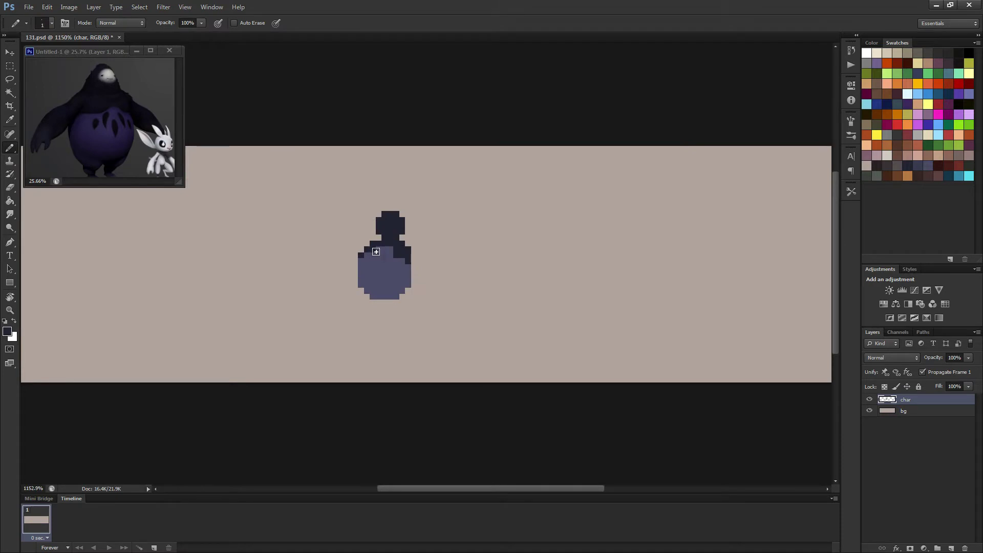
pyautogui.hotkey('ctrl', '-')
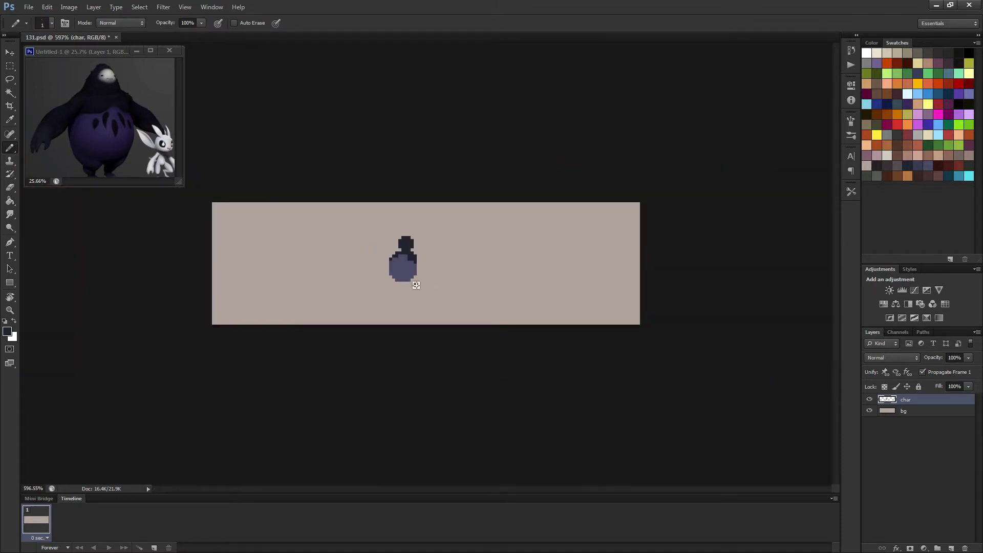
pyautogui.hotkey('ctrl', '+')
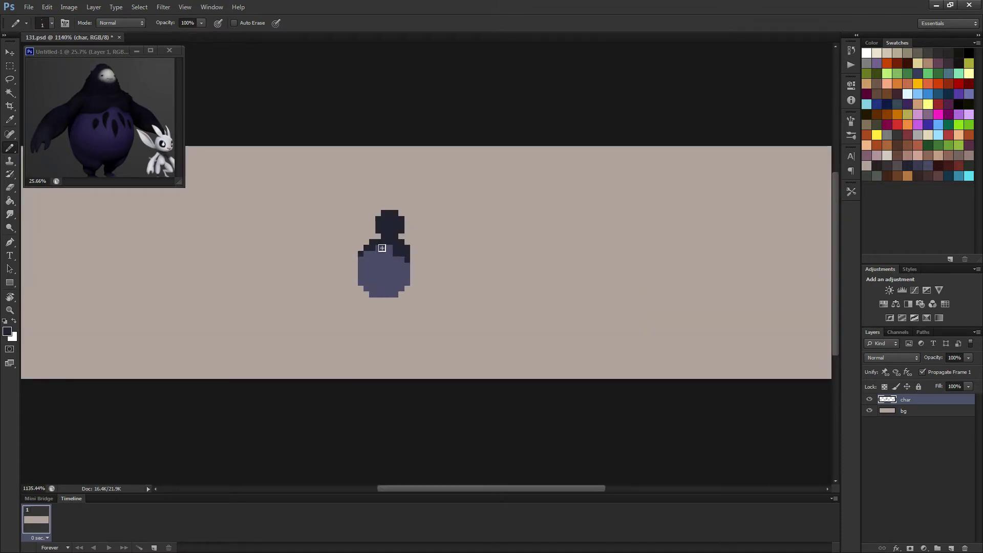
pyautogui.moveTo(380, 250)
pyautogui.mouseDown()
pyautogui.moveTo(399, 248)
pyautogui.moveTo(365, 263)
pyautogui.mouseUp()
pyautogui.keyDown('alt'); pyautogui.click(382, 268); pyautogui.keyUp('alt')
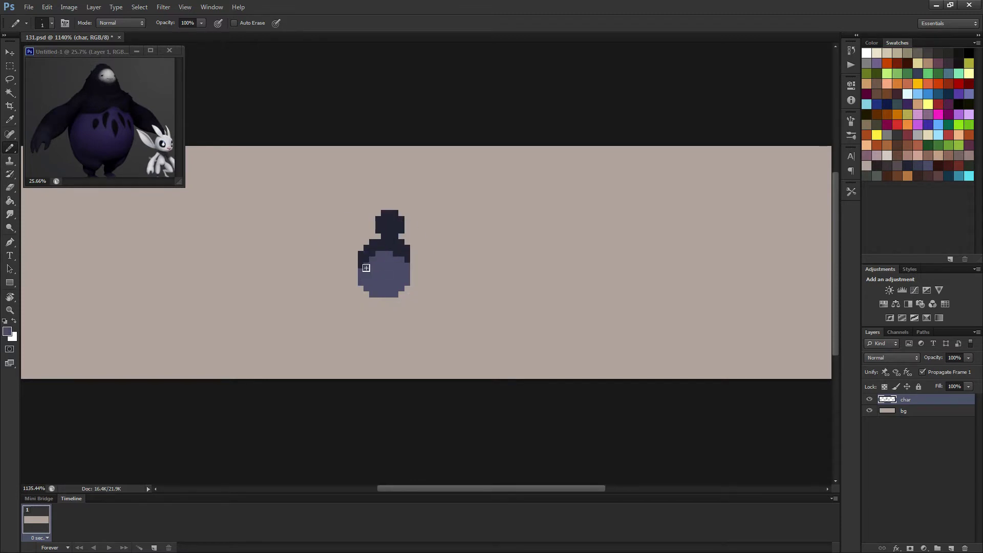
pyautogui.keyDown('alt'); pyautogui.click(402, 250); pyautogui.keyUp('alt')
pyautogui.click(398, 254)
pyautogui.click(407, 263)
# - Try extending the head's right side with dark navy pixels and erase them again
pyautogui.keyDown('alt'); pyautogui.scroll(-3, 447, 266); pyautogui.keyUp('alt')
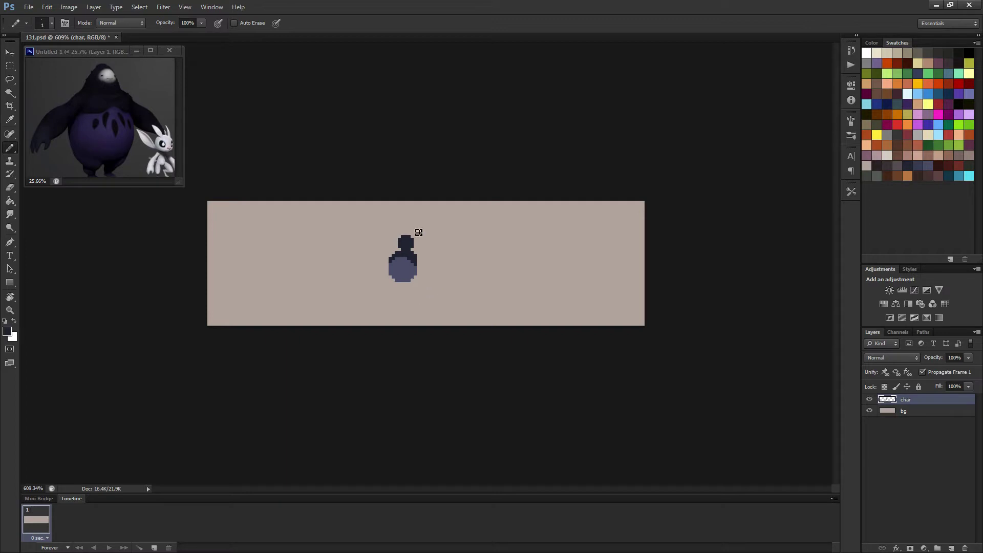
pyautogui.keyDown('alt'); pyautogui.scroll(3, 423, 262); pyautogui.keyUp('alt')
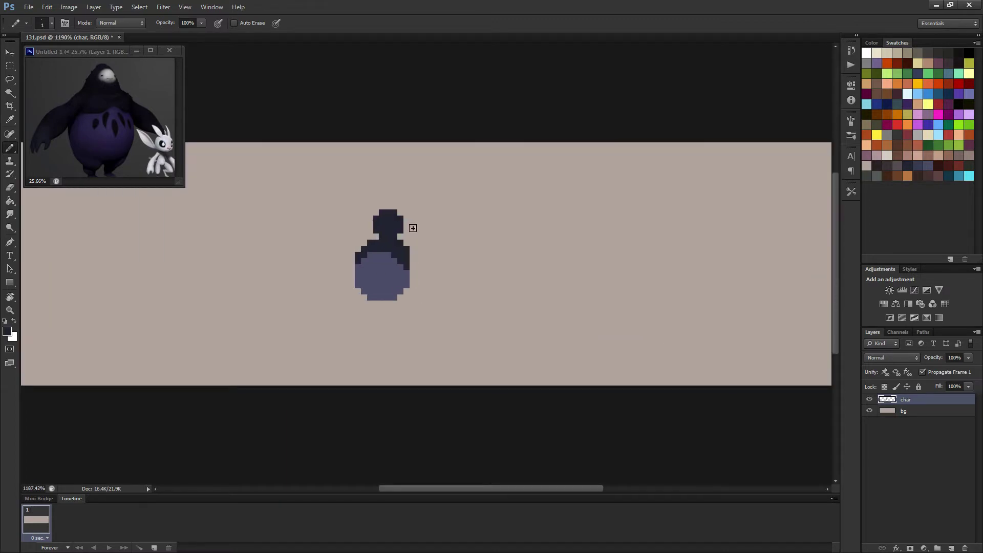
pyautogui.click(401, 213)
pyautogui.click(406, 212)
pyautogui.moveTo(407, 219); pyautogui.dragTo(407, 225)
pyautogui.press('e')
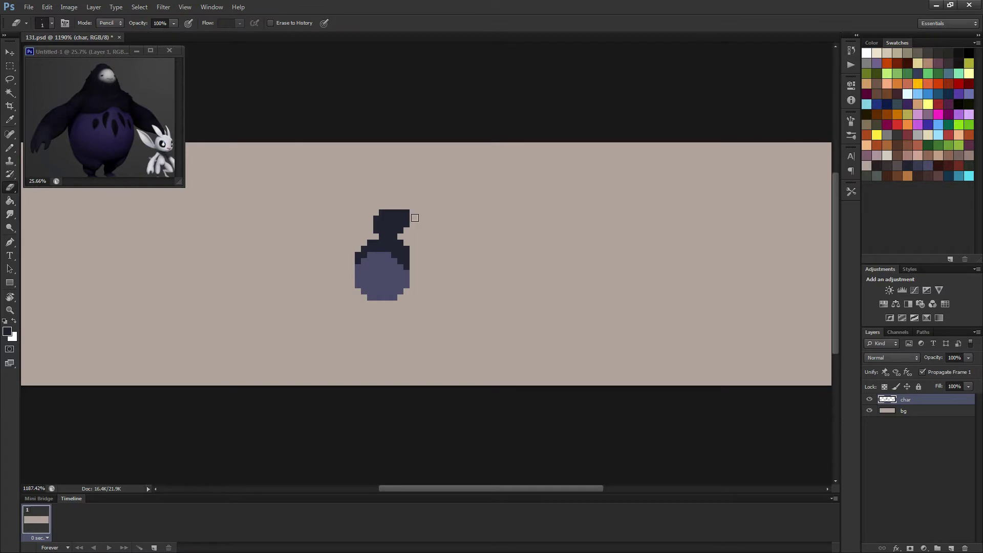
pyautogui.moveTo(407, 212); pyautogui.dragTo(406, 225)
pyautogui.click(400, 213)
# - Add a dark navy strip along the body's right edge and fill out the belly's lower corners in slate purple
pyautogui.press('b')
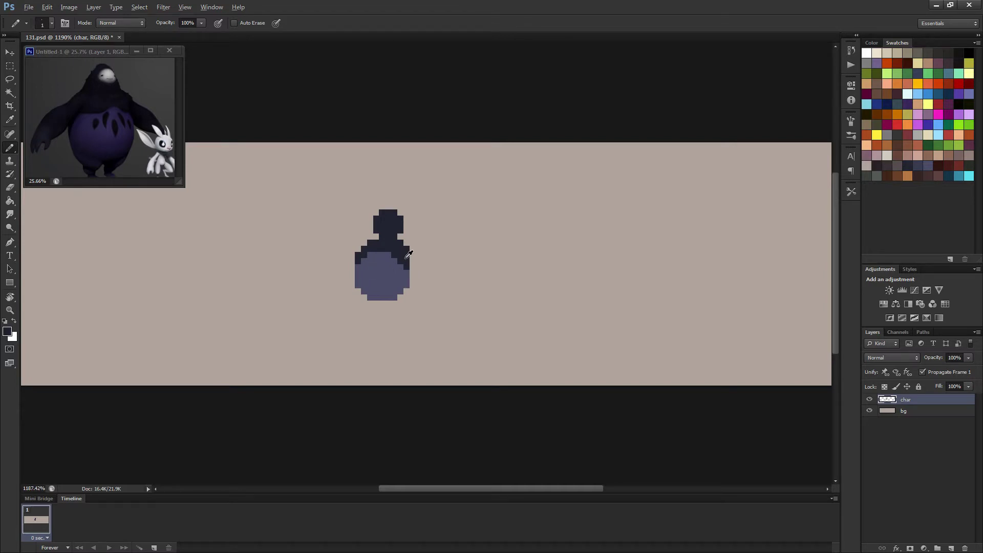
pyautogui.moveTo(413, 259); pyautogui.dragTo(413, 281)
pyautogui.keyDown('alt'); pyautogui.click(364, 267); pyautogui.keyUp('alt')
pyautogui.click(364, 298)
pyautogui.click(358, 292)
pyautogui.click(400, 298)
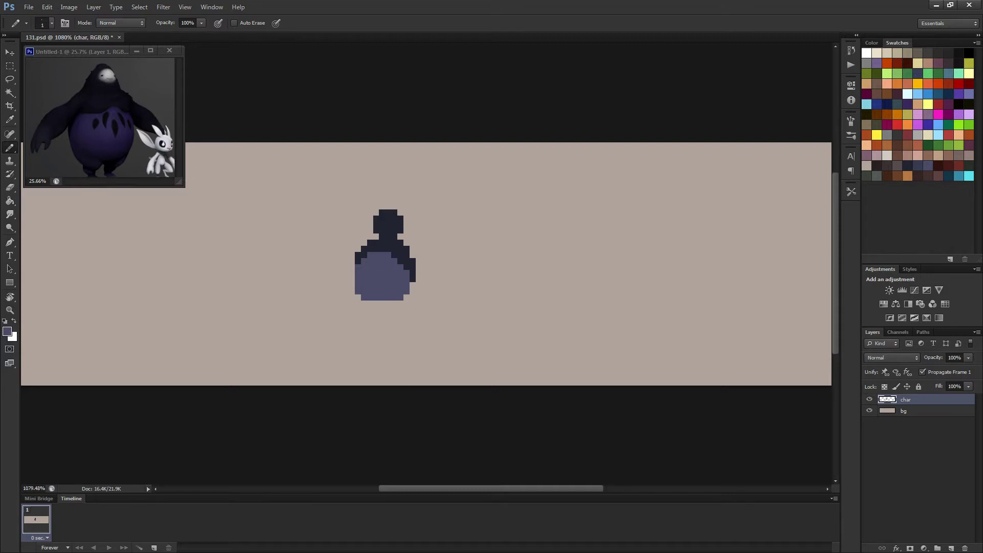
# - Draw a darker slate hip row under the belly and two thin legs stepped at the knee
pyautogui.scroll(-3, 428, 302)
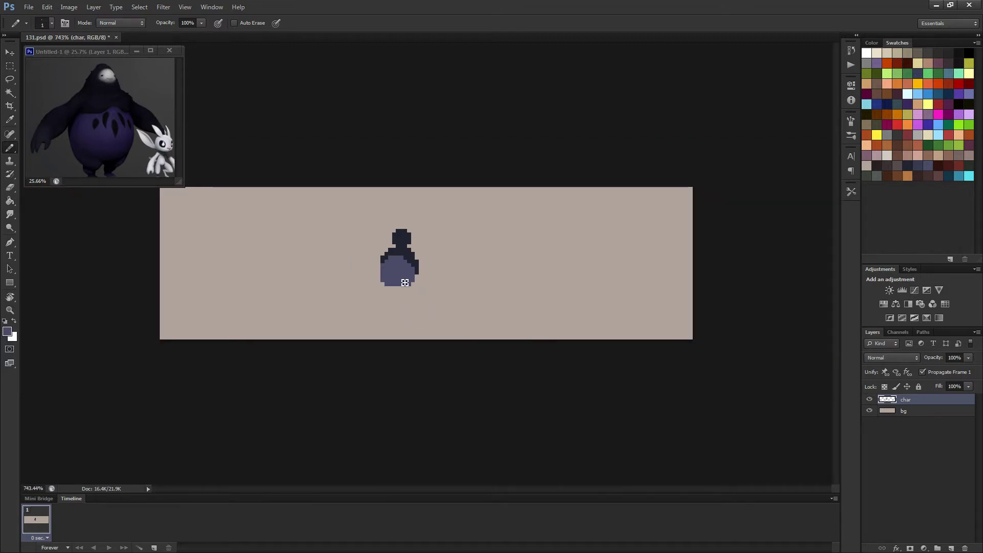
pyautogui.scroll(3, 404, 283)
pyautogui.press('e')
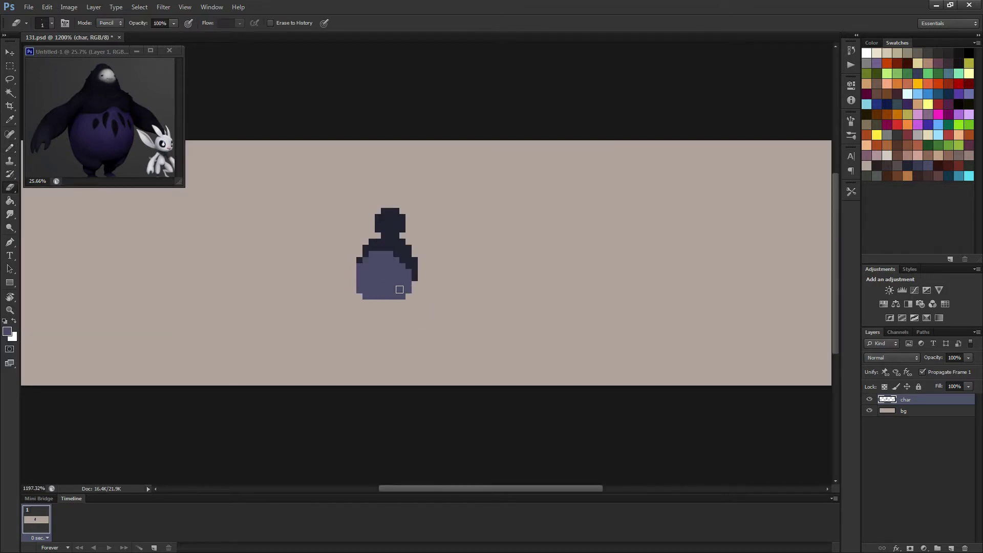
pyautogui.scroll(-2, 392, 276)
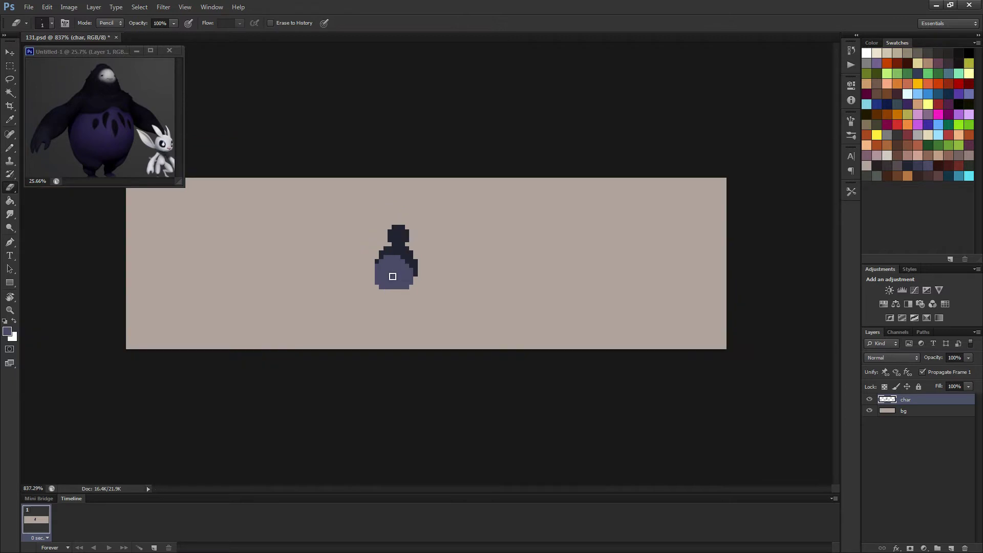
pyautogui.press('b')
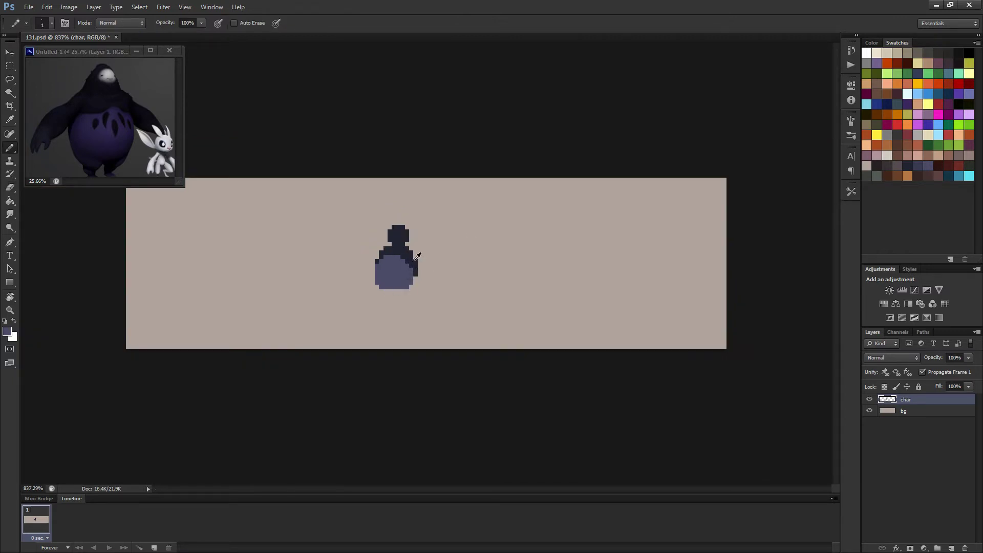
pyautogui.press('alt')
pyautogui.scroll(2, 375, 315)
pyautogui.moveTo(377, 302); pyautogui.dragTo(400, 301)
pyautogui.click(371, 306)
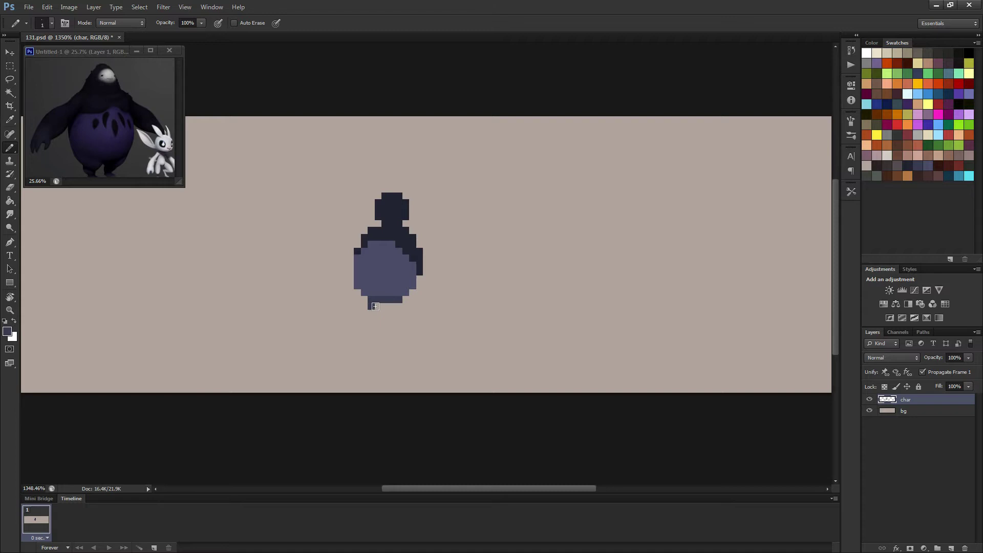
pyautogui.keyDown('shift'); pyautogui.click(379, 333); pyautogui.keyUp('shift')
pyautogui.moveTo(398, 303); pyautogui.dragTo(398, 334)
pyautogui.press('e')
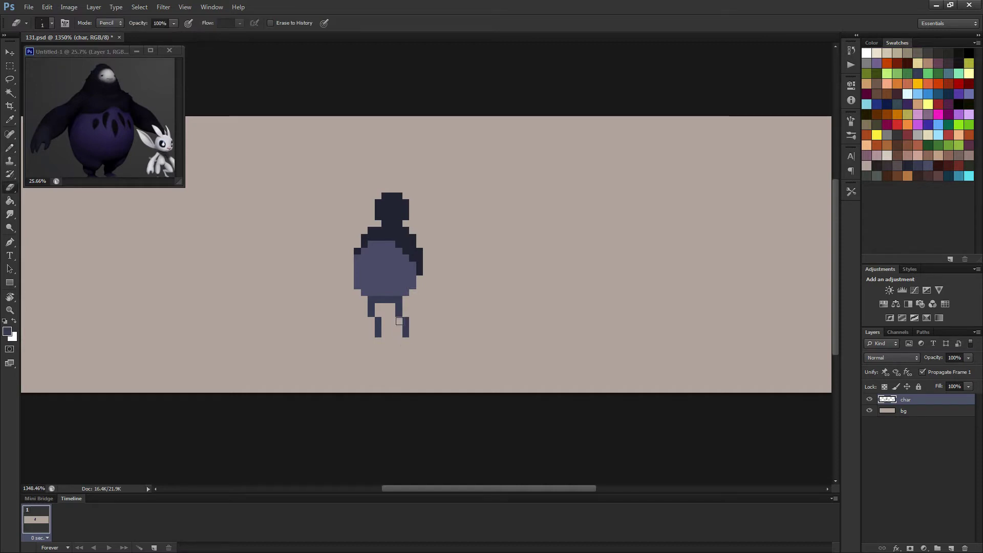
pyautogui.scroll(-2, 433, 319)
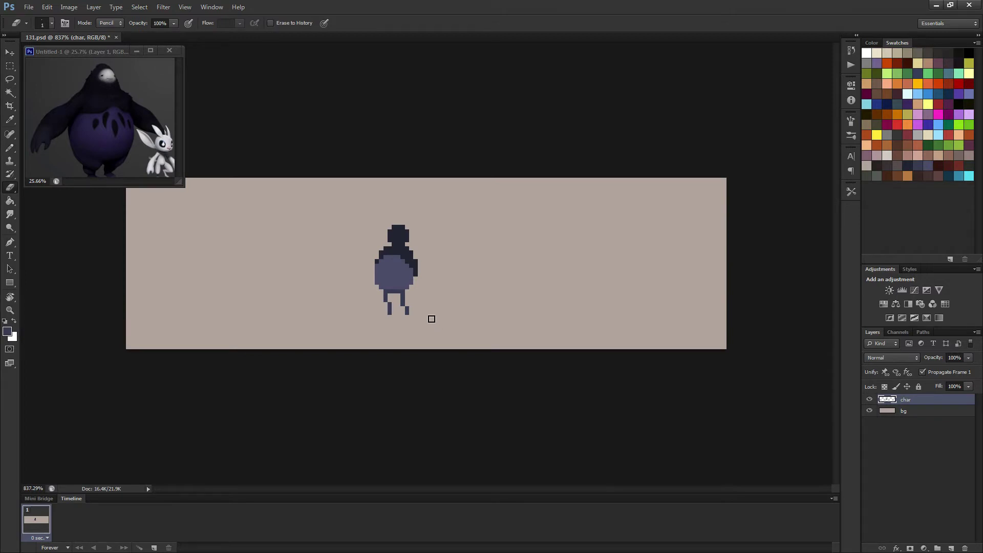
# - Draw a one-pixel brownish-grey ground line beneath the feet, with a detached pixel beyond its right end
pyautogui.press('b')
pyautogui.scroll(2, 432, 320)
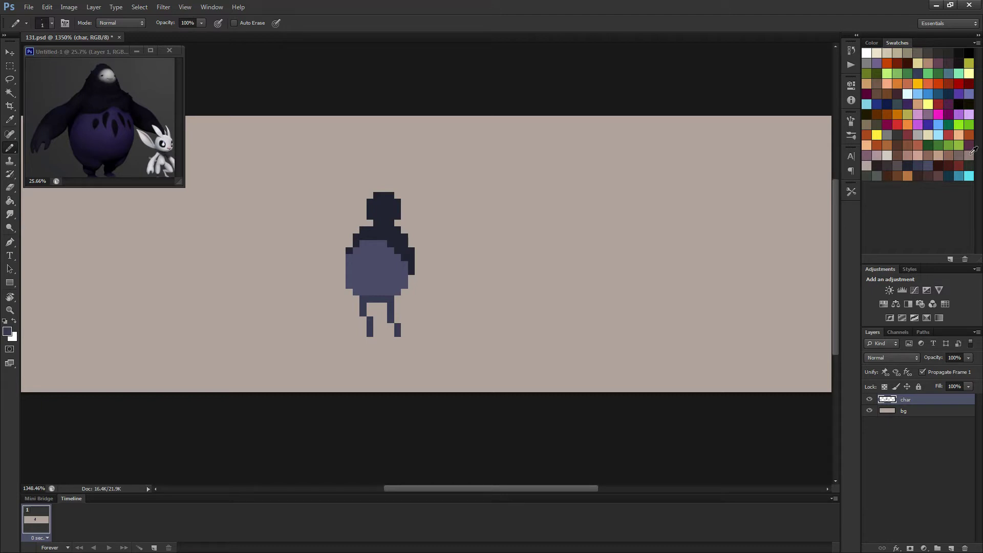
pyautogui.click(971, 153)
pyautogui.moveTo(364, 337)
pyautogui.mouseDown()
pyautogui.moveTo(340, 336)
pyautogui.moveTo(414, 337)
pyautogui.mouseUp()
pyautogui.click(422, 334)
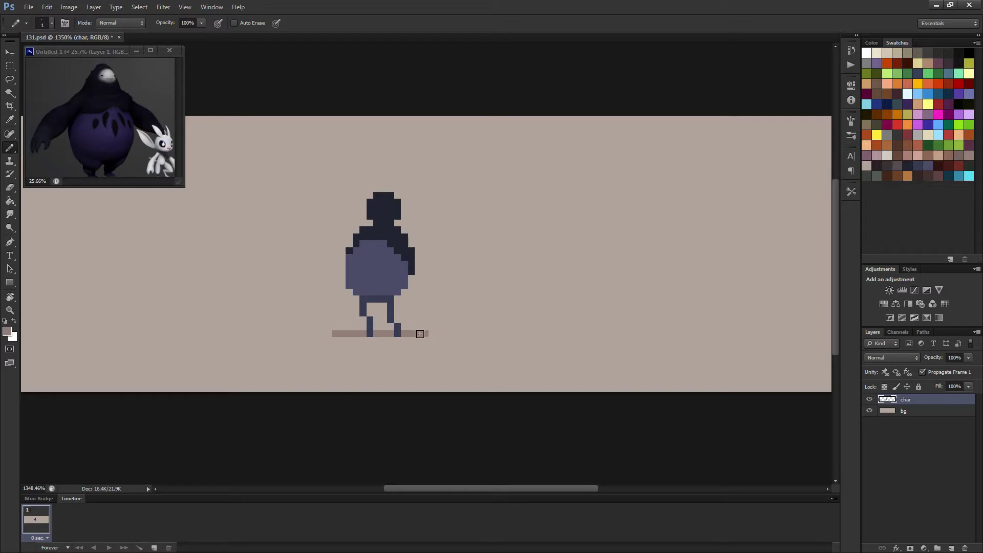
pyautogui.press('e')
pyautogui.press('b')
# - Repaint the hip row between the legs with the belly's slate purple, and sample the dark navy of the shoulders
pyautogui.keyDown('alt'); pyautogui.click(377, 295); pyautogui.keyUp('alt')
pyautogui.scroll(-3, 425, 285)
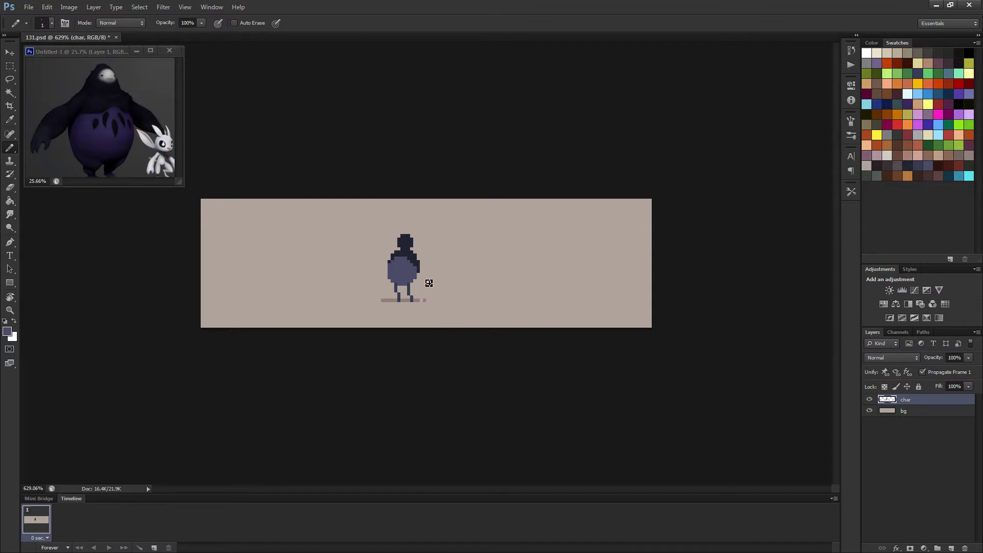
pyautogui.scroll(3, 428, 282)
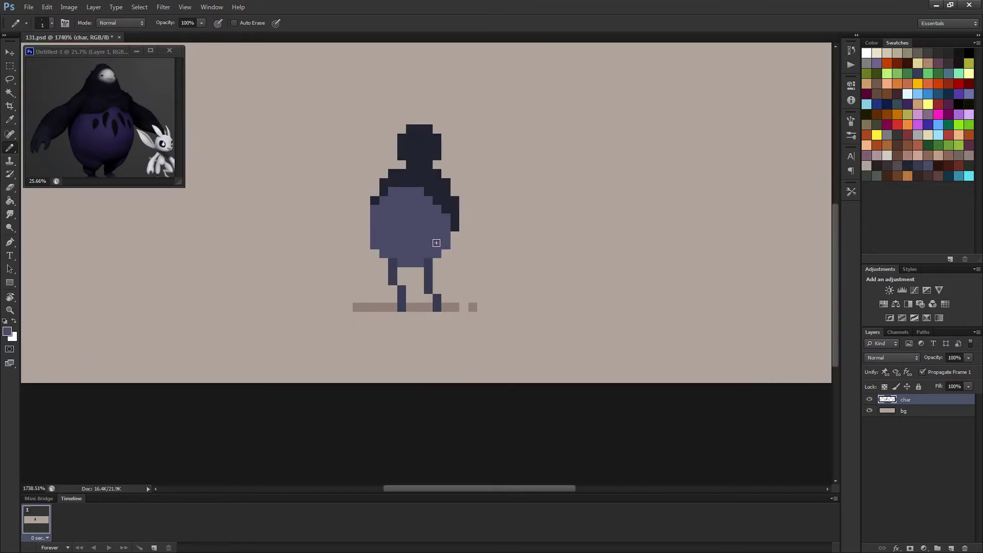
pyautogui.keyDown('alt'); pyautogui.click(439, 186); pyautogui.keyUp('alt')
pyautogui.scroll(-2, 434, 169)
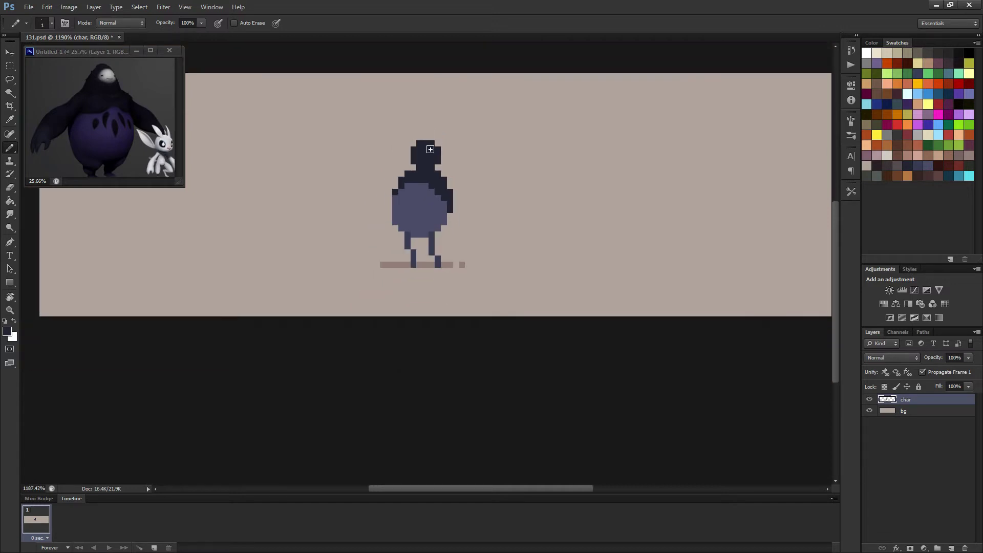
# - Select the head and upper body with a rectangular marquee and try nudging them one pixel left and back
pyautogui.press('m')
pyautogui.moveTo(388, 127); pyautogui.dragTo(481, 204)
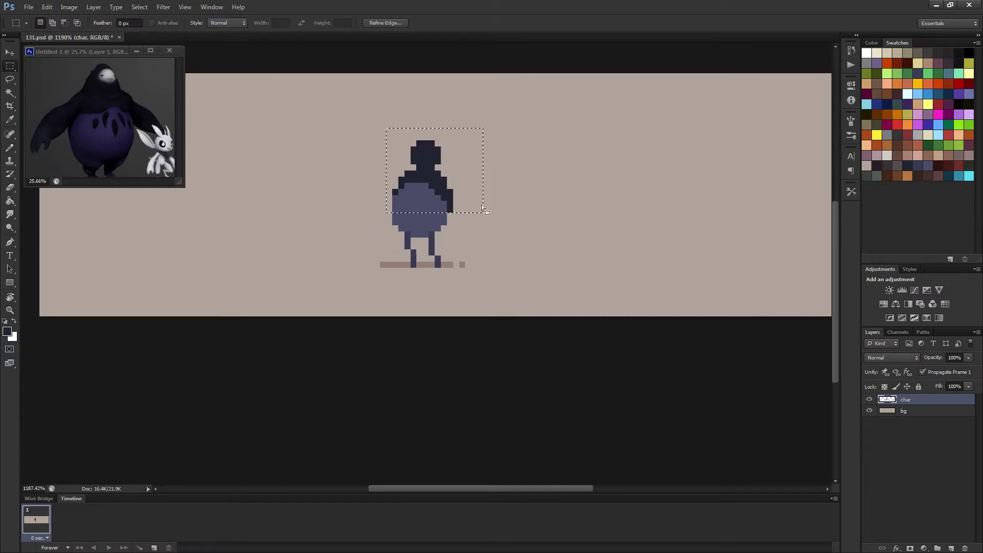
pyautogui.press('v')
pyautogui.press('Left')
pyautogui.press('Right')
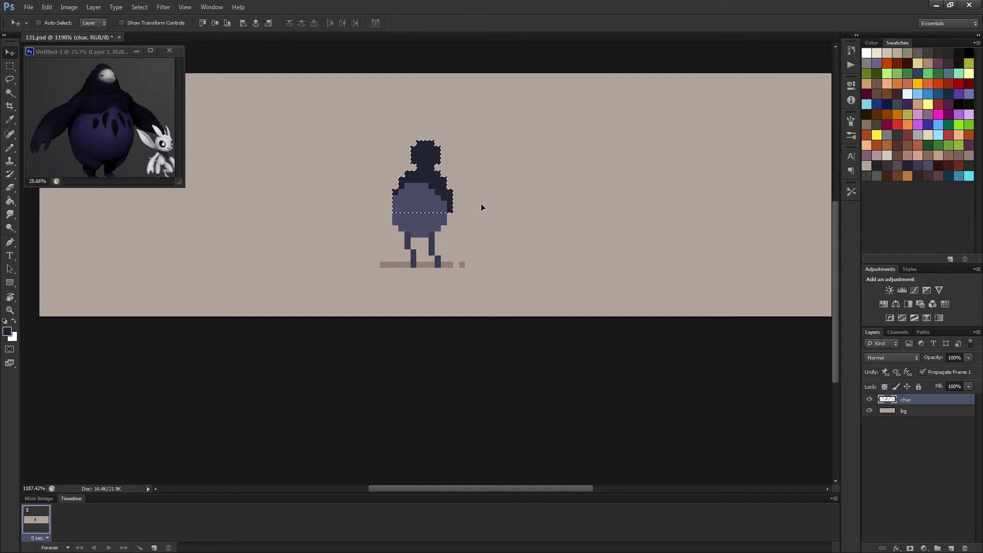
# - Select the middle band of the torso, shift it one pixel left, and deselect it
pyautogui.press('m')
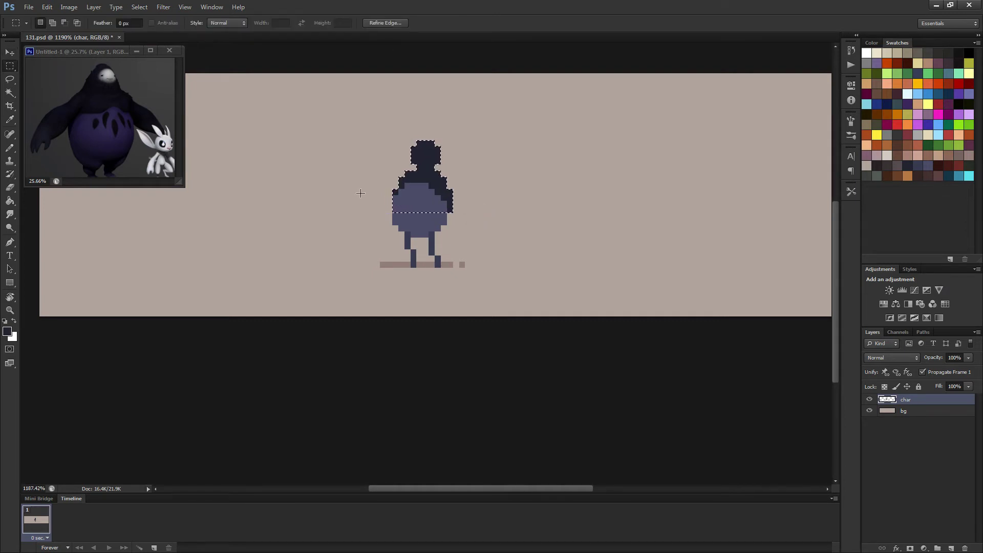
pyautogui.moveTo(387, 183); pyautogui.dragTo(459, 219)
pyautogui.press('v')
pyautogui.press('Left')
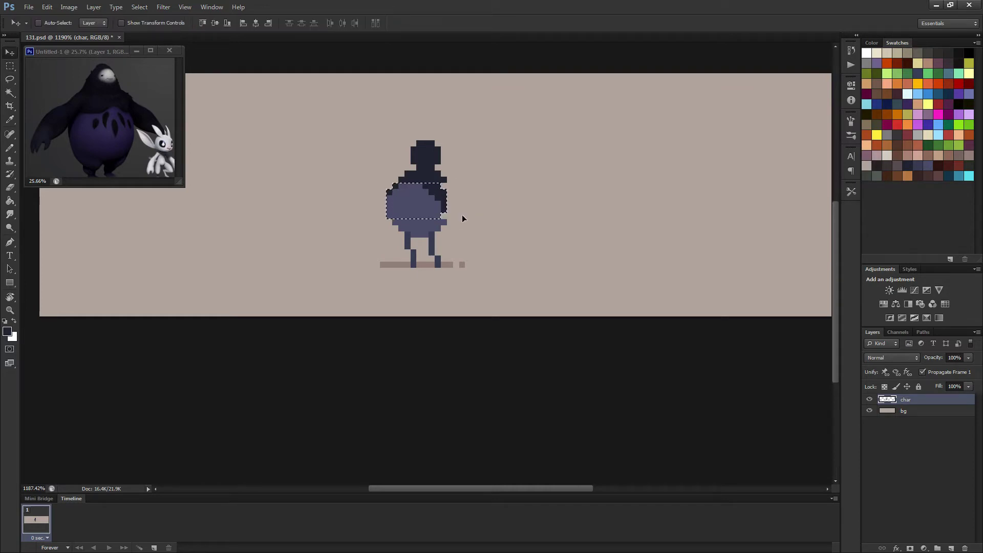
pyautogui.hotkey('ctrl', 'd')
# - Patch the uneven right edge of the torso with slate-purple and dark navy pixels sampled from the body
pyautogui.press('b')
pyautogui.scroll(1, 444, 192)
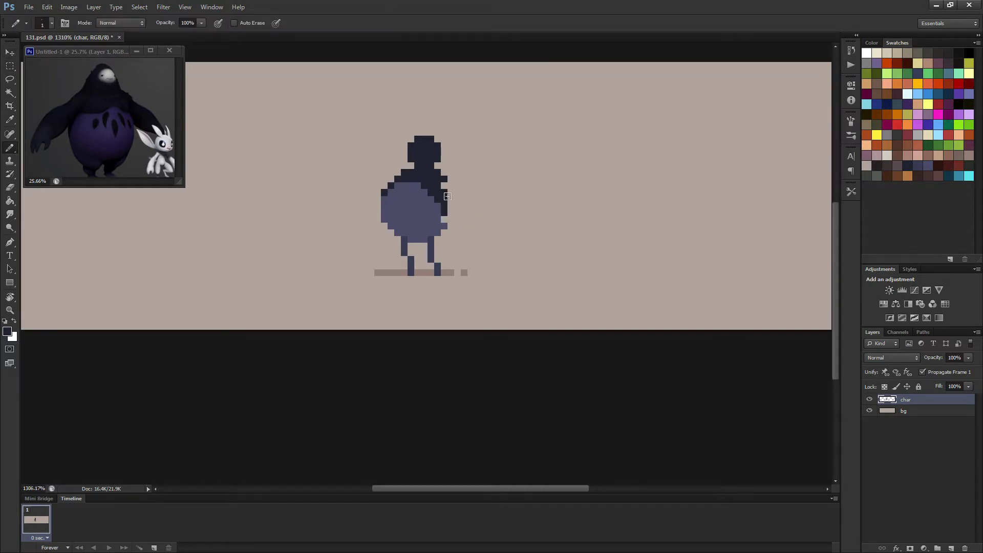
pyautogui.keyDown('alt'); pyautogui.click(442, 224); pyautogui.keyUp('alt')
pyautogui.keyDown('alt'); pyautogui.click(442, 183); pyautogui.keyUp('alt')
pyautogui.scroll(-5, 456, 210)
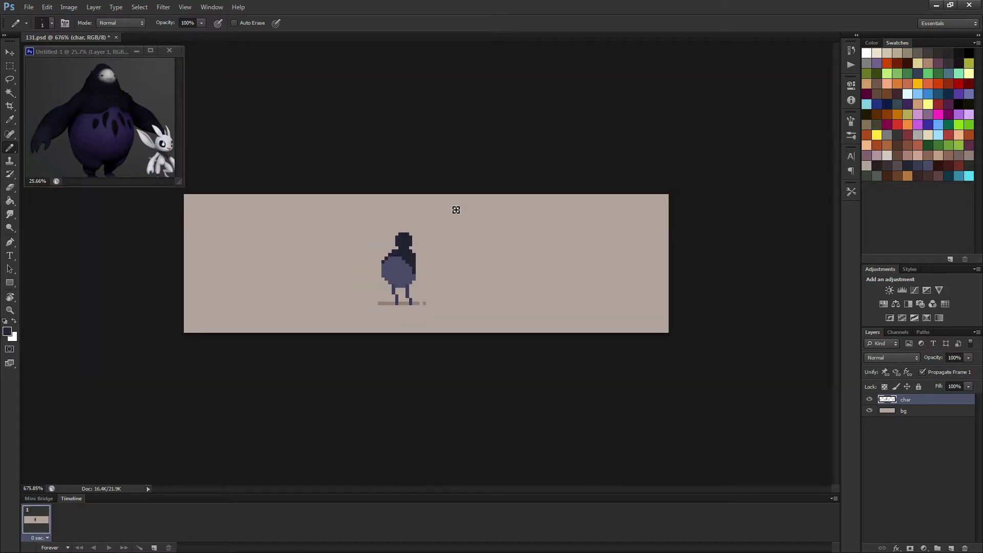
# - Paint short dark navy vertical markings across the upper belly, using the navy sampled from the body
pyautogui.scroll(1, 426, 266)
pyautogui.press('e')
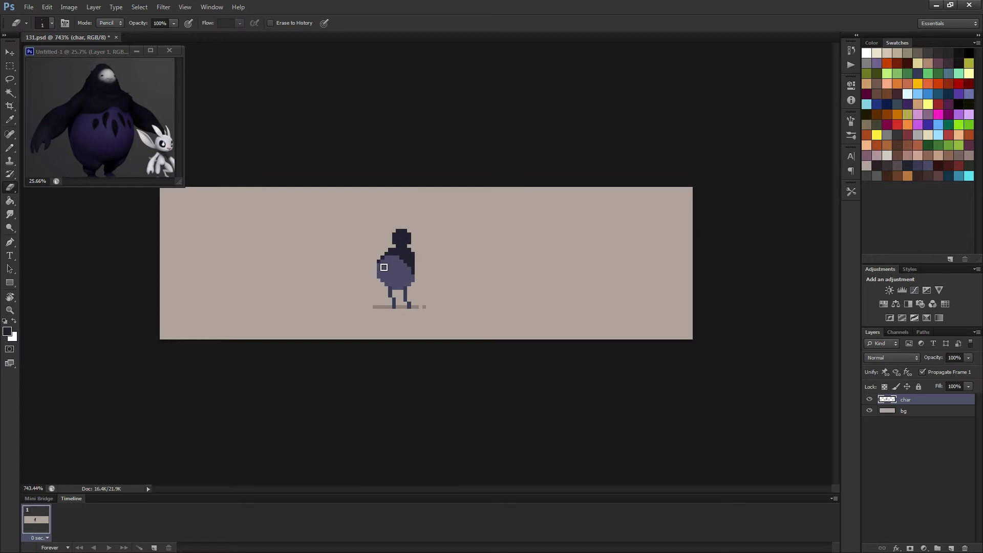
pyautogui.press('b')
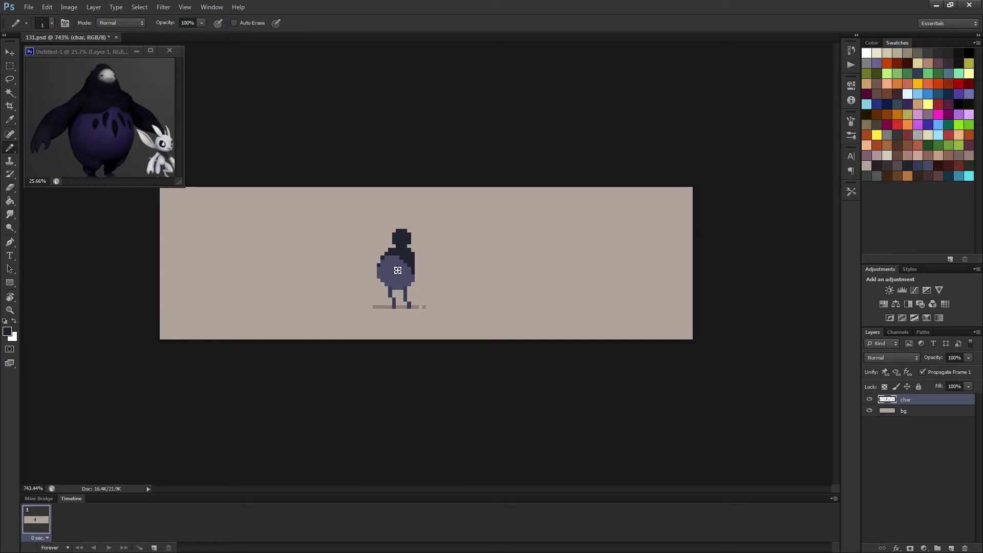
pyautogui.scroll(-4, 431, 265)
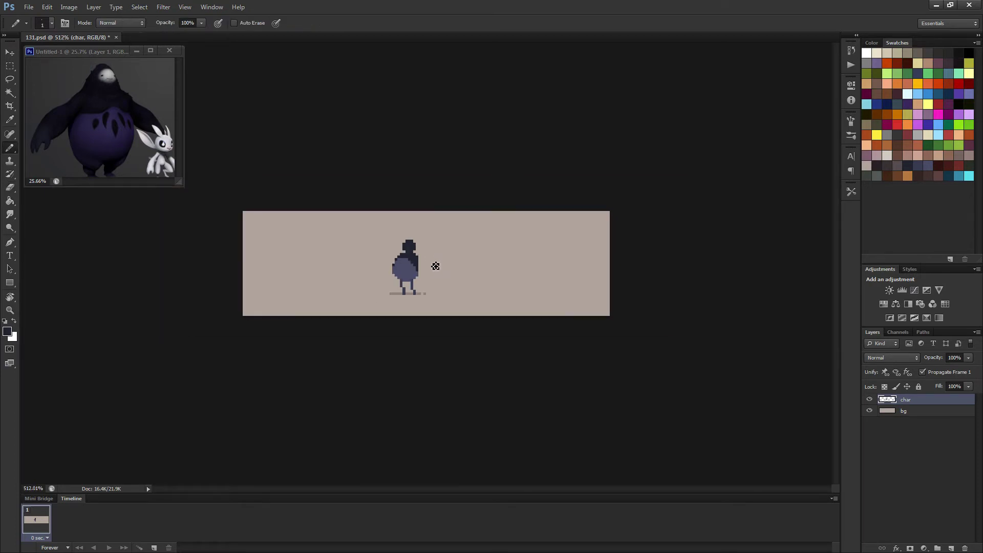
pyautogui.scroll(5, 435, 266)
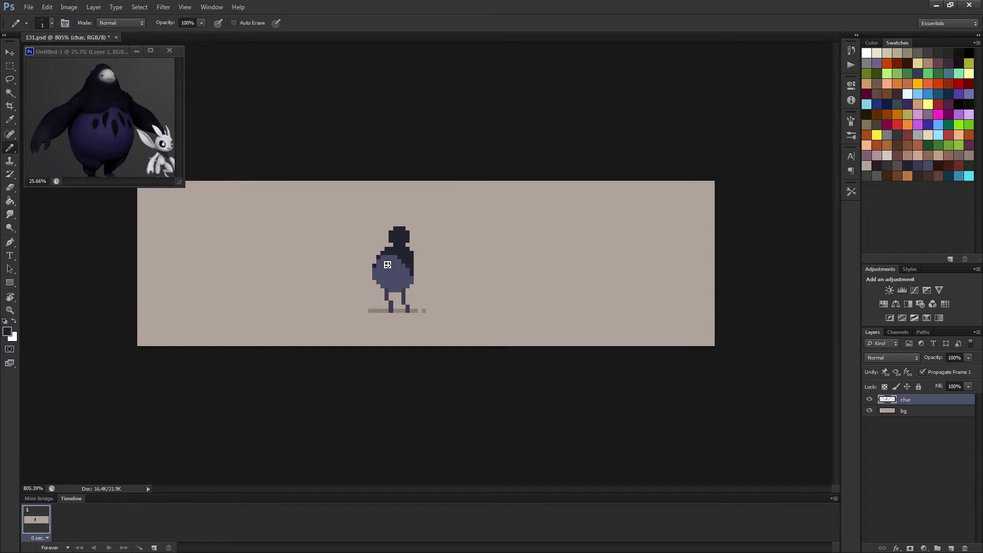
pyautogui.scroll(4, 384, 266)
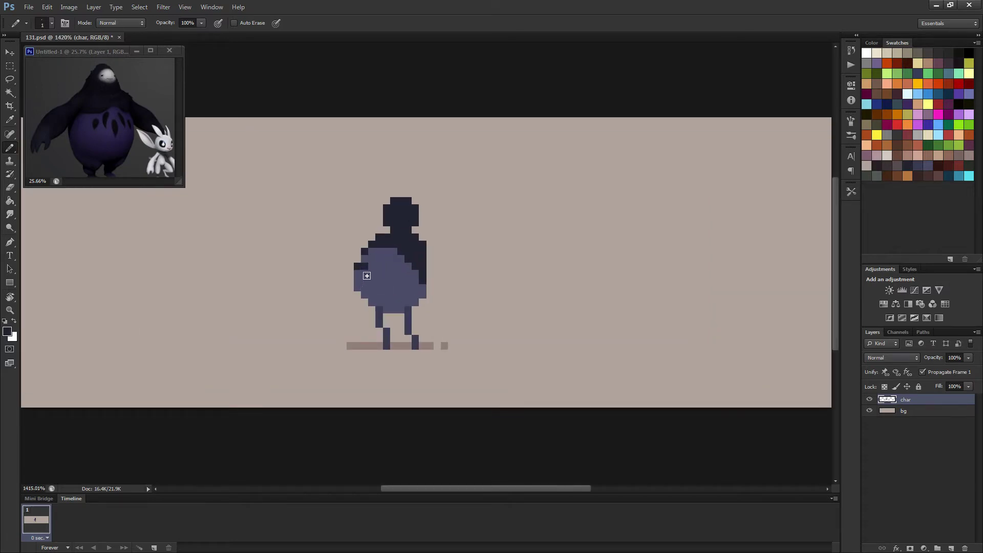
pyautogui.keyDown('alt'); pyautogui.click(360, 273); pyautogui.keyUp('alt')
pyautogui.click(395, 267)
pyautogui.click(398, 274)
pyautogui.click(401, 266)
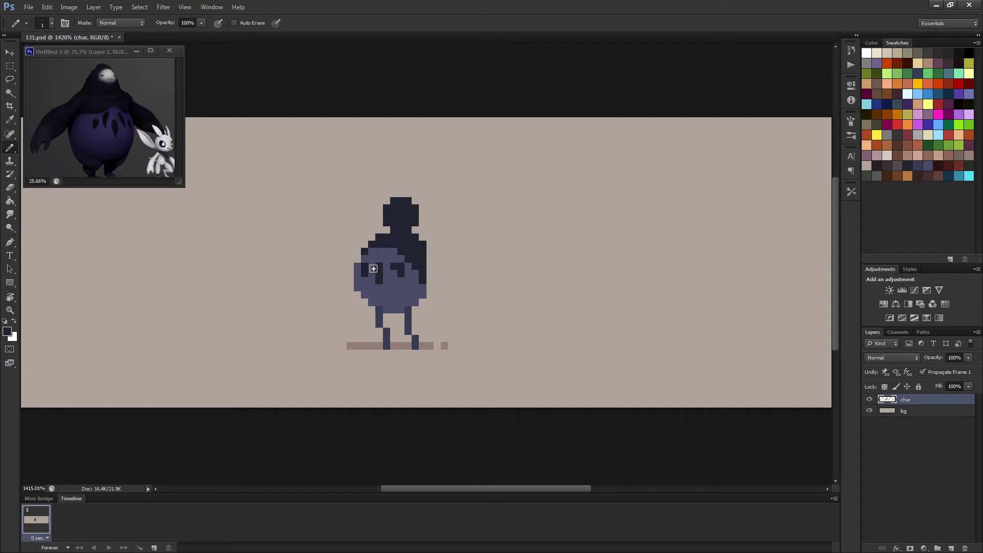
pyautogui.scroll(-4, 401, 283)
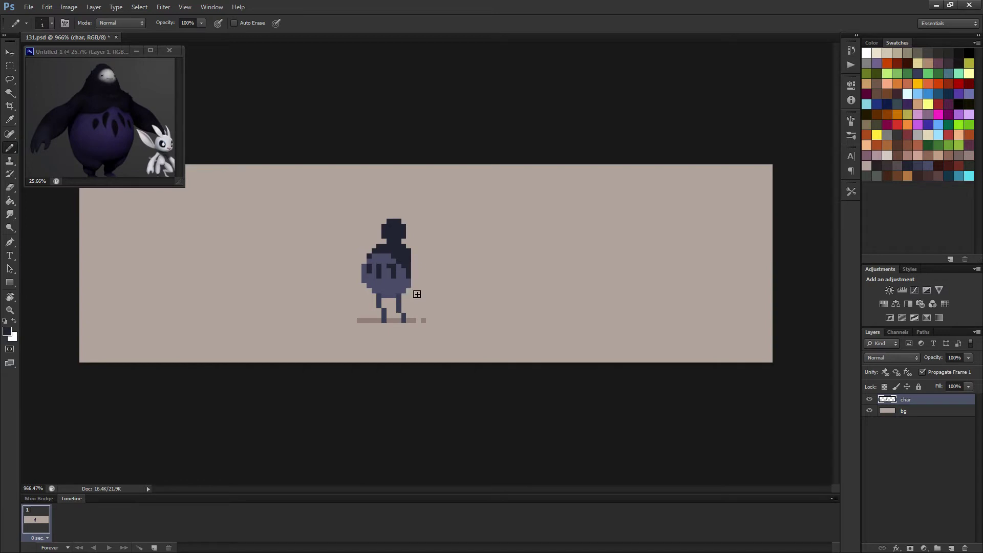
# - Reshape the third belly marking into a straight vertical bar and add a separate dark navy pixel beside it near the belly's edge
pyautogui.scroll(5, 389, 276)
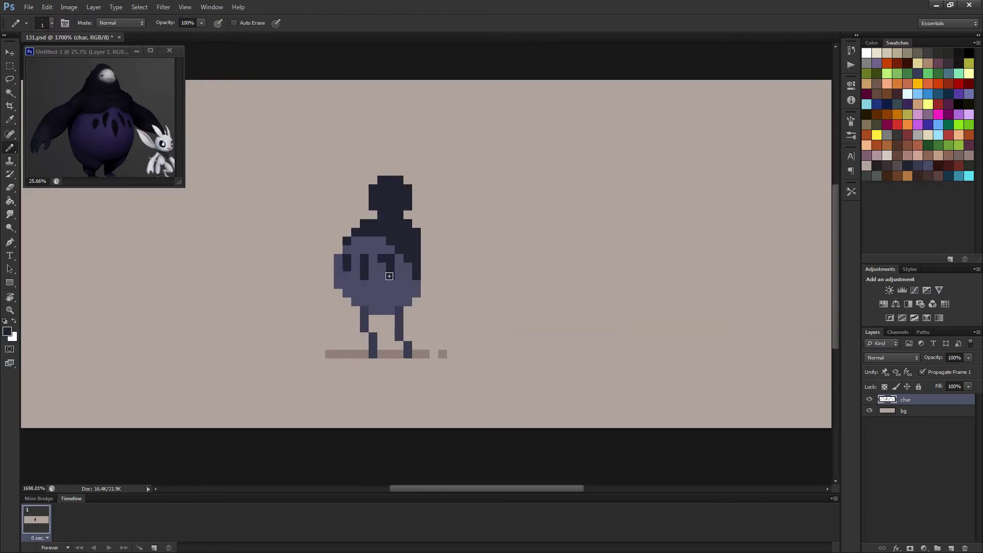
pyautogui.keyDown('alt'); pyautogui.click(399, 274); pyautogui.keyUp('alt')
pyautogui.keyDown('alt'); pyautogui.click(389, 266); pyautogui.keyUp('alt')
pyautogui.moveTo(381, 266); pyautogui.dragTo(390, 276)
pyautogui.keyDown('alt'); pyautogui.click(400, 274); pyautogui.keyUp('alt')
pyautogui.click(381, 273)
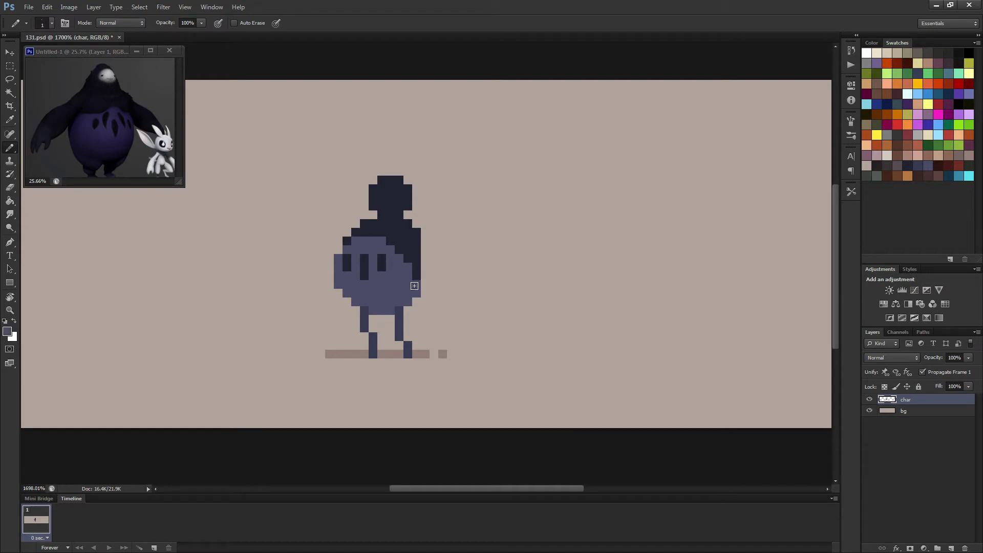
pyautogui.click(395, 268)
pyautogui.scroll(-5, 418, 279)
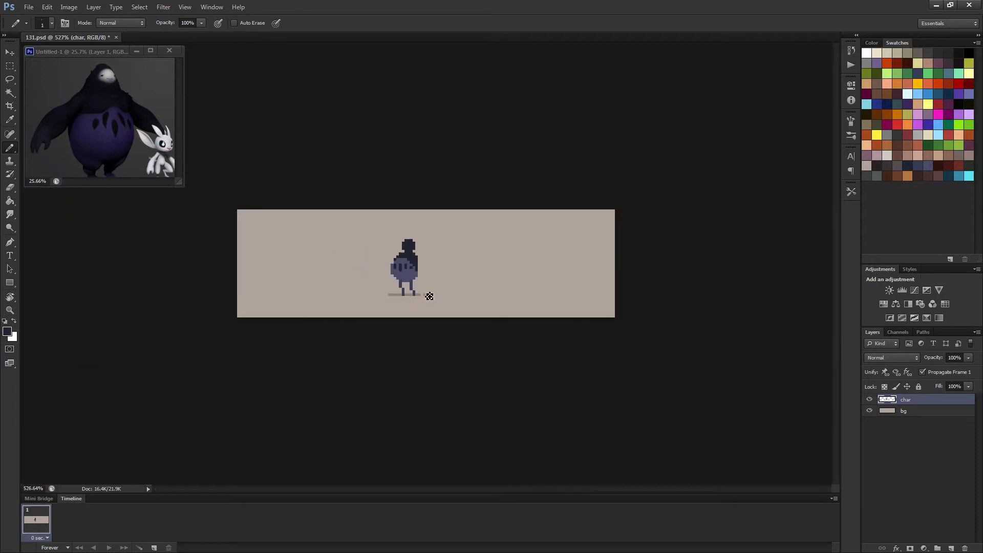
# - Shade the belly's underside and rear edge with the darker slate color of the legs
pyautogui.scroll(4, 423, 281)
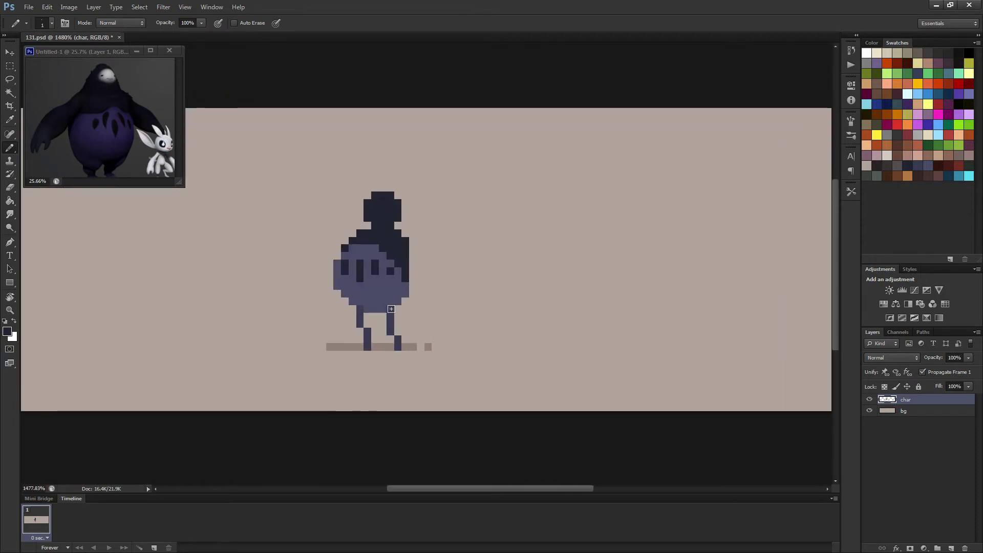
pyautogui.moveTo(353, 300)
pyautogui.mouseDown()
pyautogui.moveTo(394, 300)
pyautogui.moveTo(367, 306)
pyautogui.mouseUp()
pyautogui.click(345, 293)
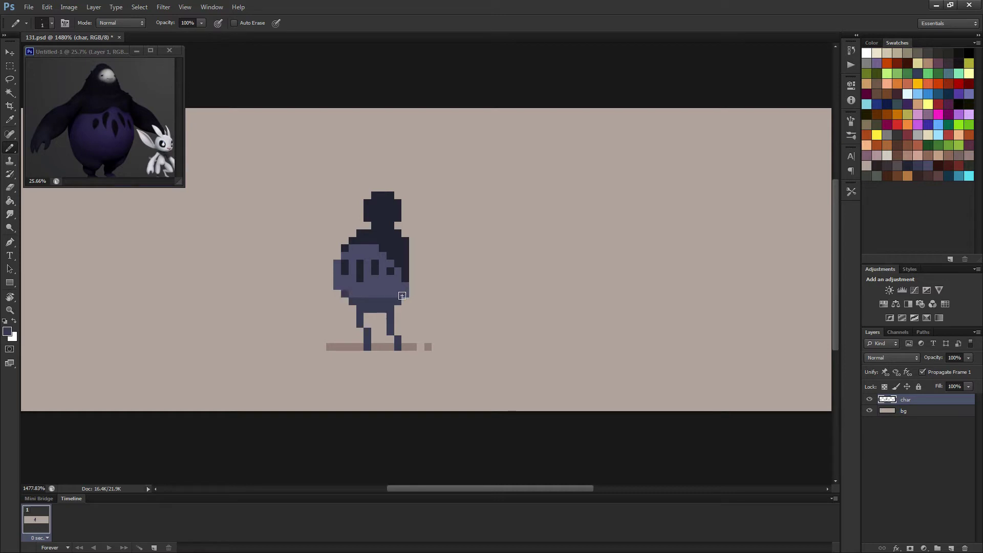
pyautogui.click(405, 293)
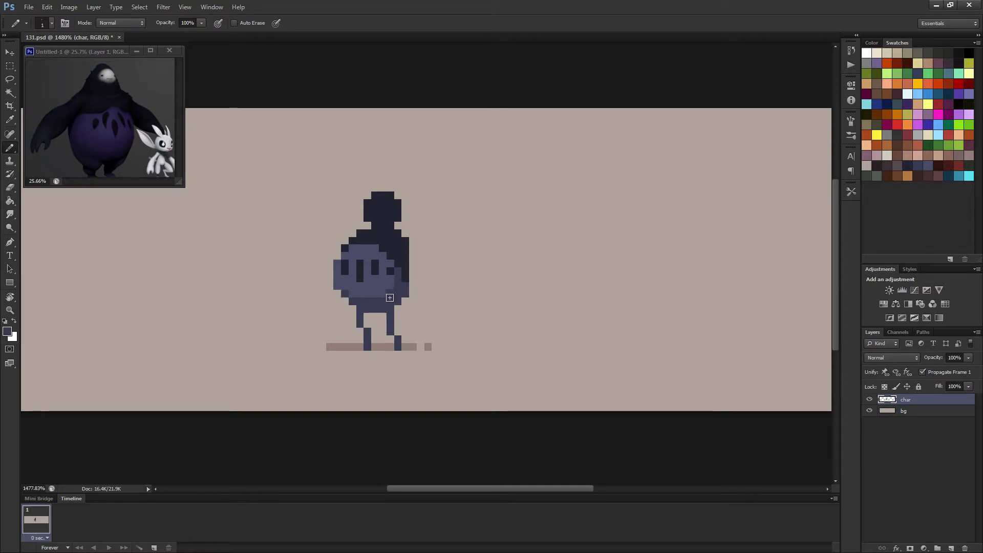
pyautogui.scroll(-5, 339, 288)
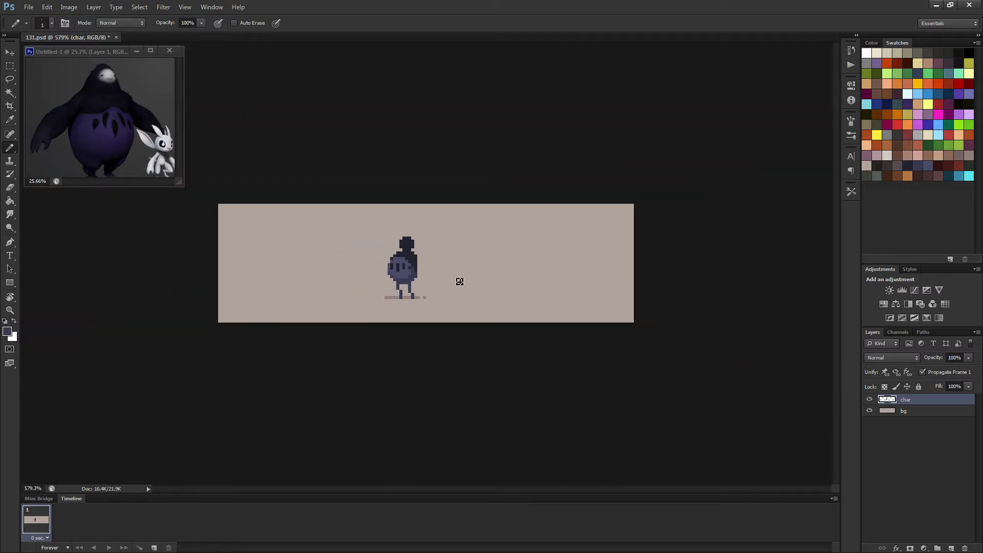
# - Fill the notch at the back of the neck with dark navy and paint a pale cream face patch with a trimmed upper corner
pyautogui.scroll(5, 415, 245)
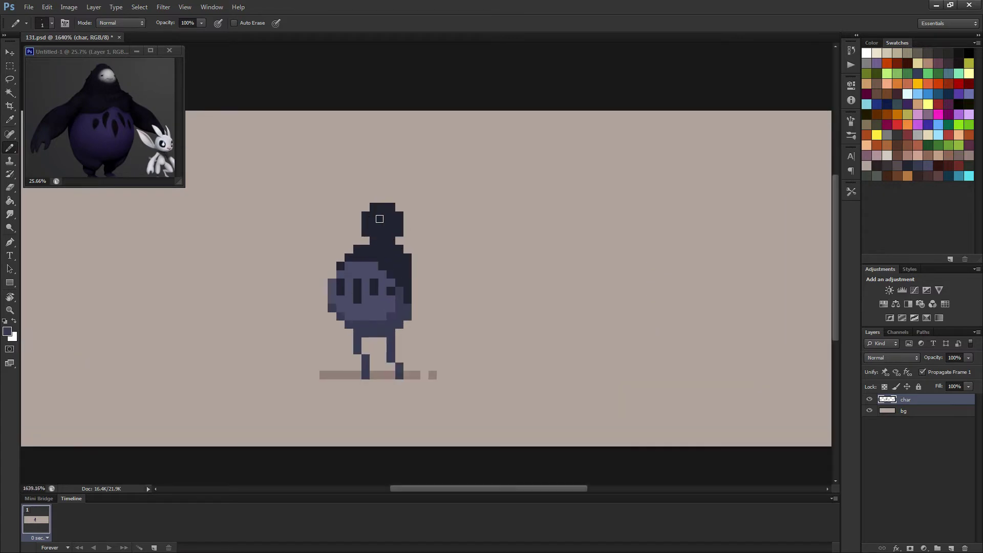
pyautogui.keyDown('alt'); pyautogui.click(395, 229); pyautogui.keyUp('alt')
pyautogui.click(408, 249)
pyautogui.click(888, 155)
pyautogui.moveTo(366, 218)
pyautogui.mouseDown()
pyautogui.moveTo(379, 224)
pyautogui.moveTo(373, 214)
pyautogui.mouseUp()
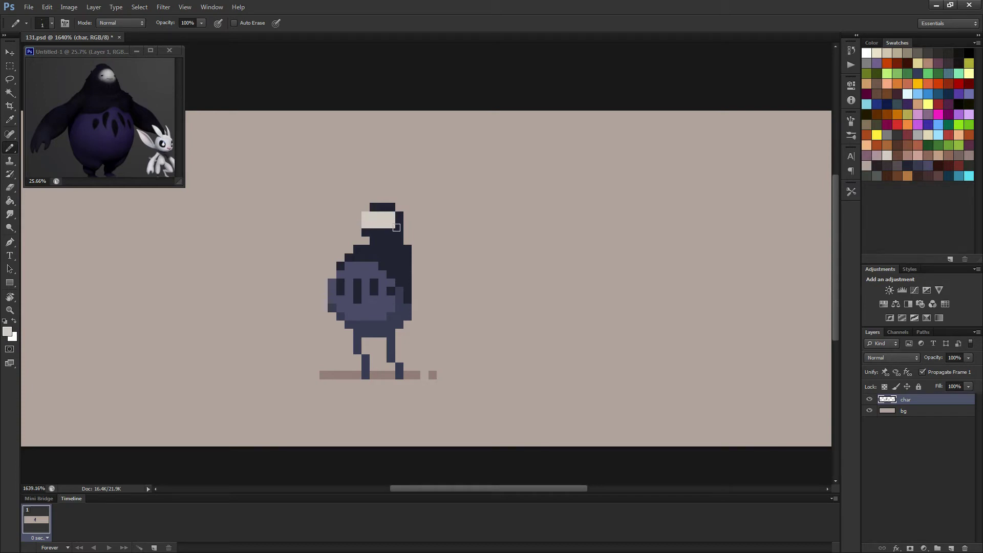
pyautogui.keyDown('alt'); pyautogui.click(399, 219); pyautogui.keyUp('alt')
pyautogui.scroll(-3, 405, 226)
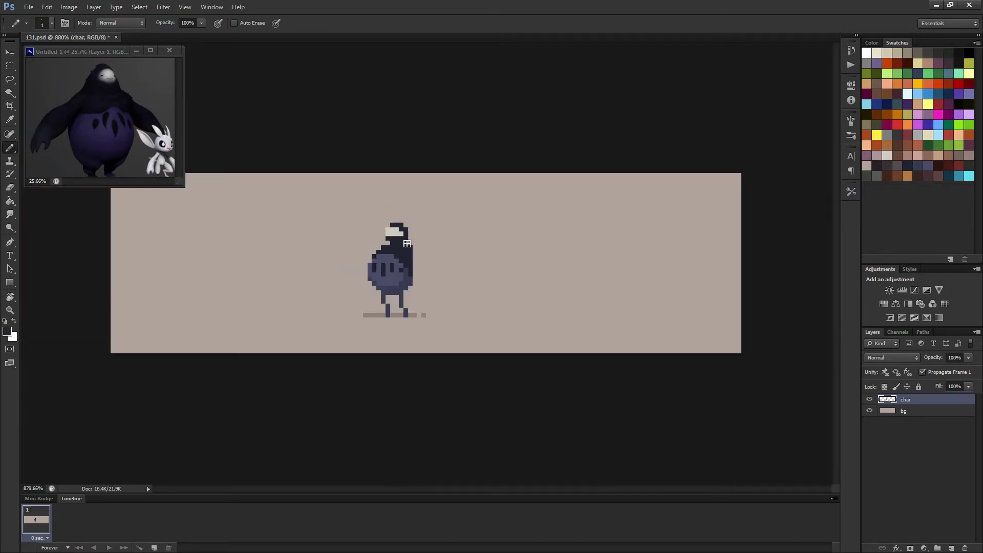
pyautogui.scroll(-2, 421, 239)
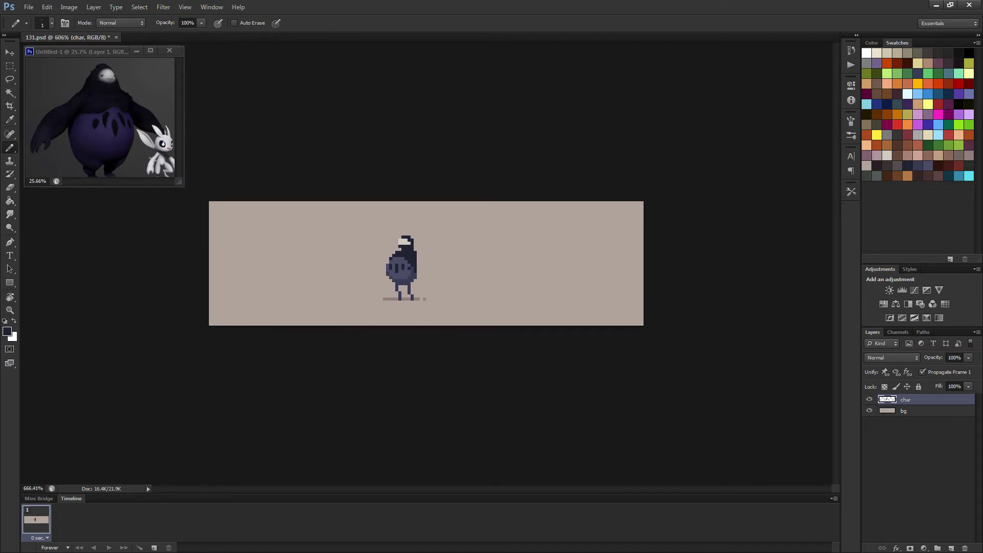
# - Select the whole figure above the feet with a rectangular marquee, shift it one pixel down, and deselect it
pyautogui.scroll(4, 397, 243)
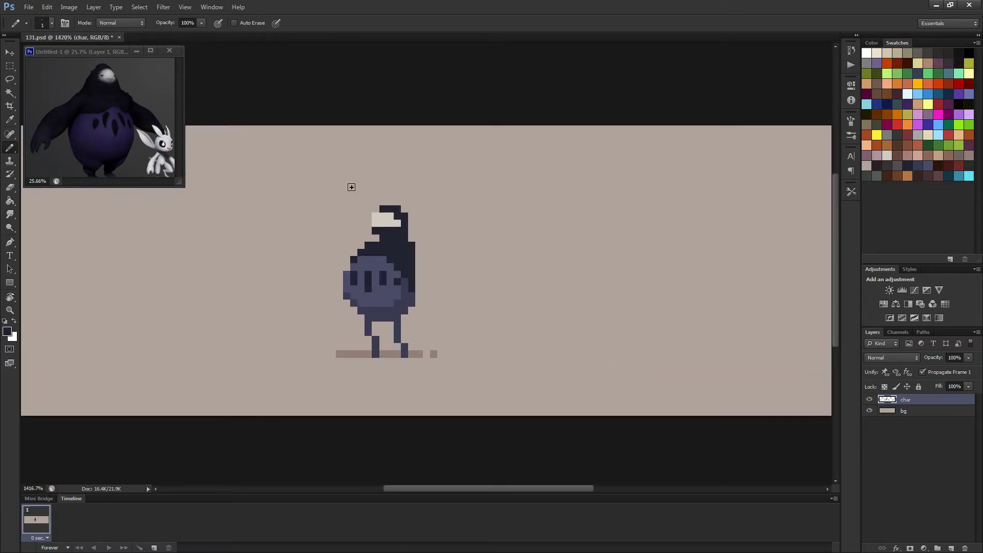
pyautogui.press('m')
pyautogui.moveTo(293, 169); pyautogui.dragTo(443, 341)
pyautogui.press('alt')
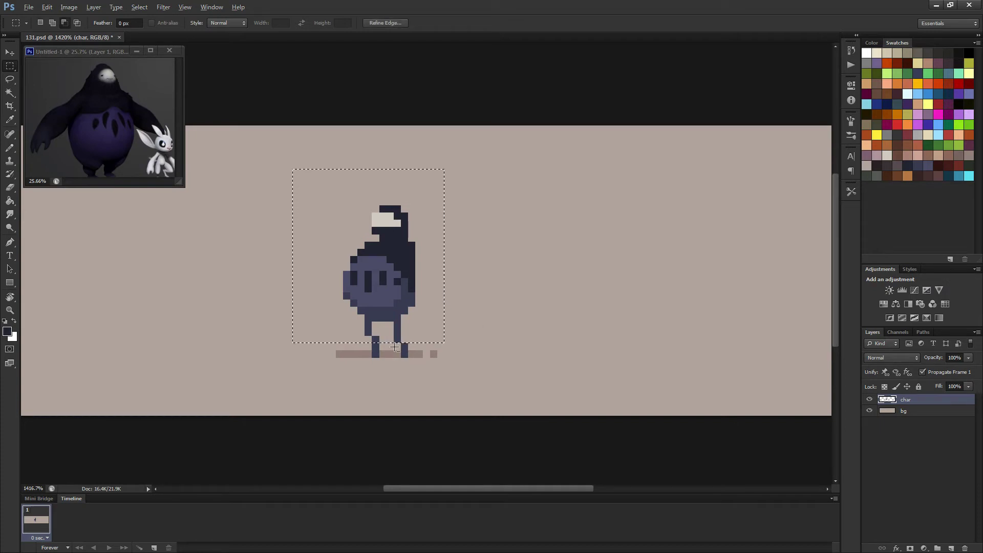
pyautogui.press('v')
pyautogui.press('Down')
pyautogui.hotkey('ctrl', 'd')
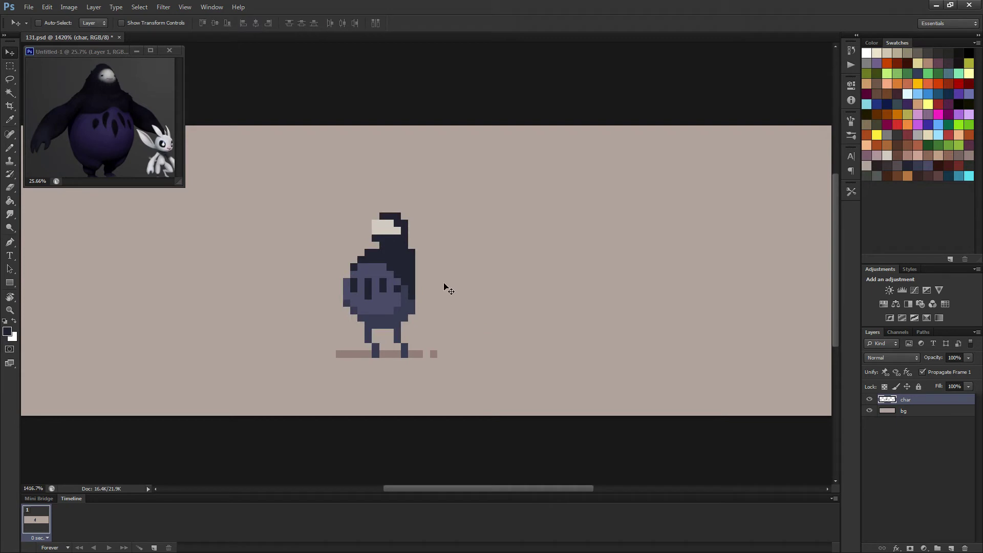
# - Draw a rounded arm outline along the back of the torso in dark navy, and undo its solid fill
pyautogui.press('b')
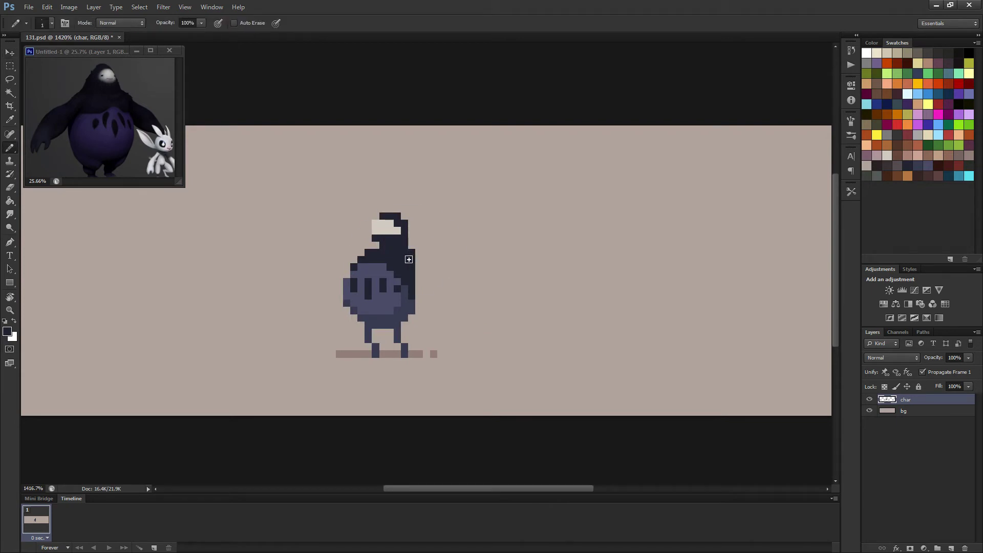
pyautogui.press('alt')
pyautogui.press('alt')
pyautogui.moveTo(419, 260)
pyautogui.mouseDown()
pyautogui.moveTo(434, 304)
pyautogui.moveTo(414, 265)
pyautogui.moveTo(420, 299)
pyautogui.moveTo(425, 283)
pyautogui.mouseUp()
pyautogui.click(425, 309)
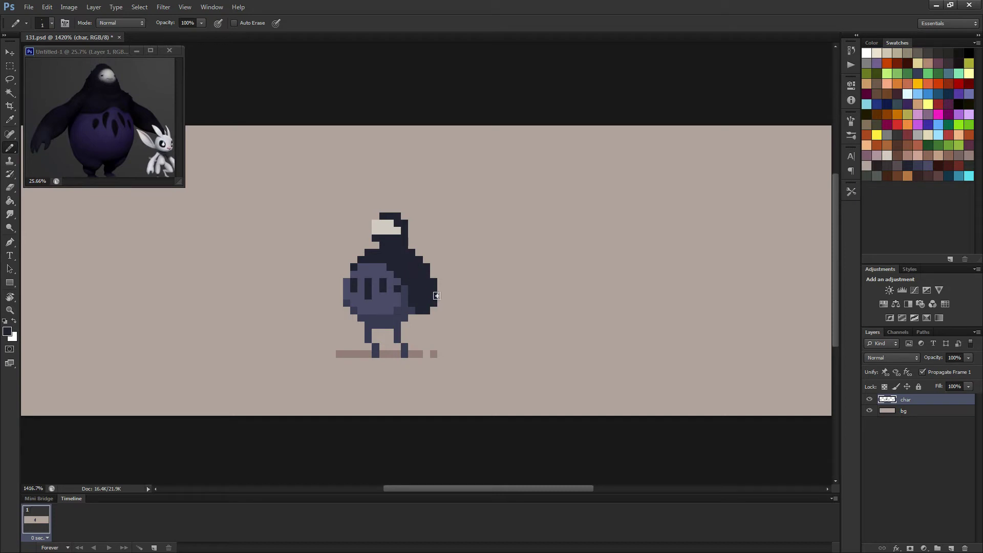
pyautogui.hotkey('ctrl', 'alt', 'z')
pyautogui.hotkey('ctrl', 'alt', 'z')
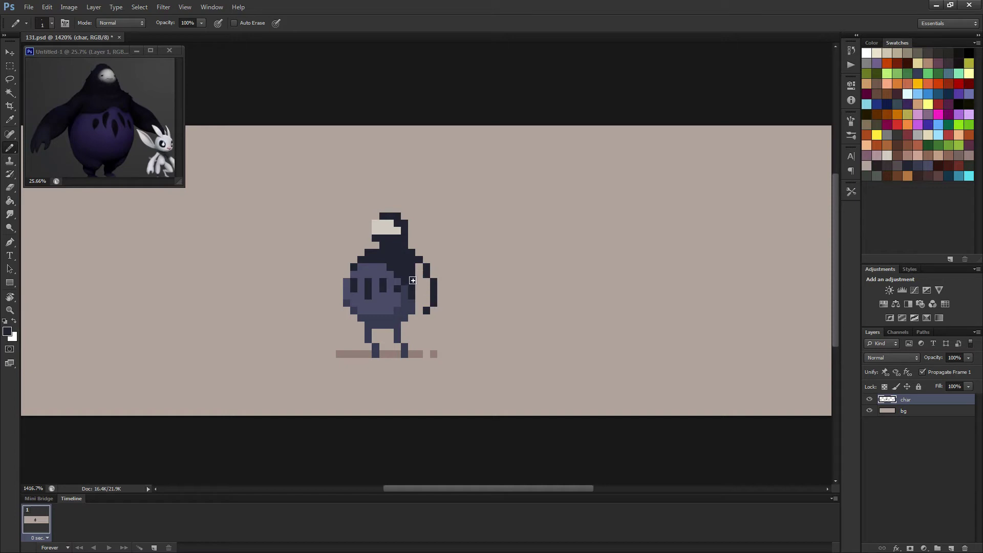
# - Fill the inside of the arm outline with a slightly lighter navy
pyautogui.click(411, 306)
pyautogui.moveTo(422, 307)
pyautogui.mouseDown()
pyautogui.moveTo(415, 269)
pyautogui.moveTo(426, 302)
pyautogui.moveTo(426, 288)
pyautogui.moveTo(418, 305)
pyautogui.mouseUp()
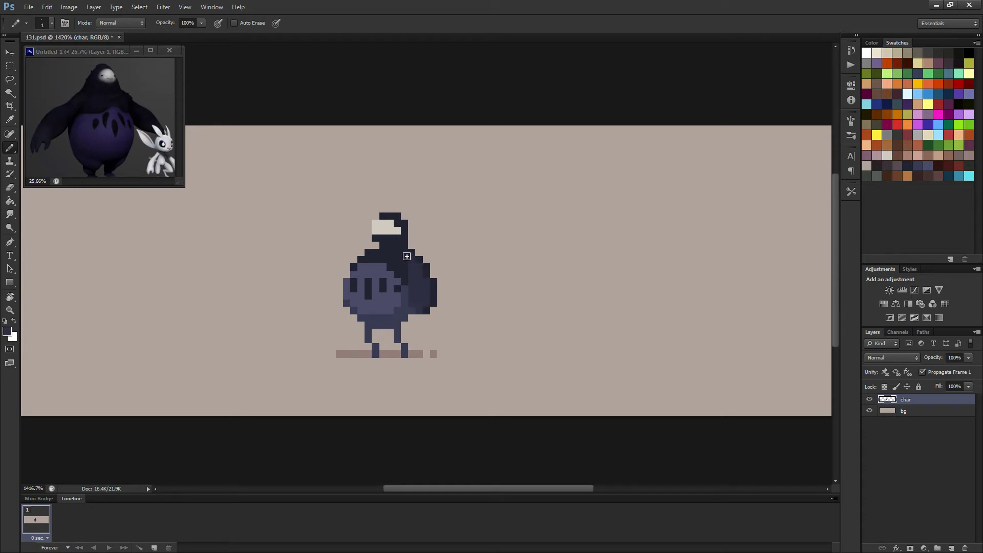
pyautogui.scroll(-2, 447, 301)
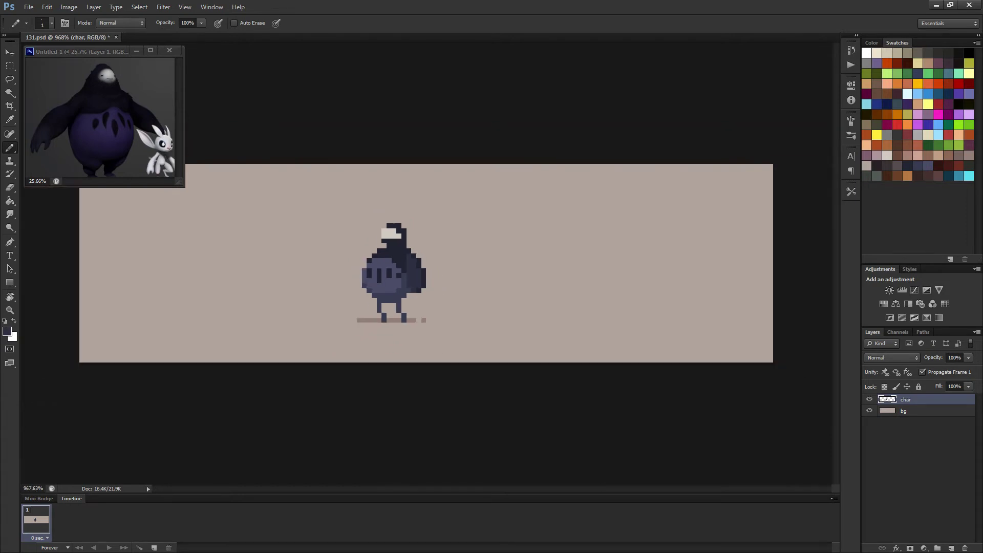
# - Darken the arm's inner edge with dark navy to separate it from the torso, and touch up its top with the arm's navy
pyautogui.scroll(1, 439, 298)
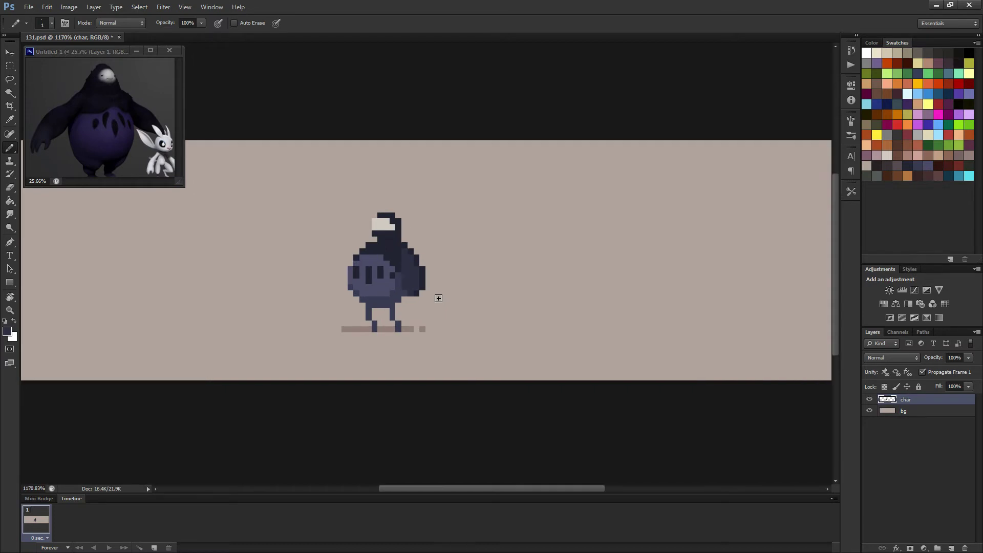
pyautogui.scroll(1, 438, 298)
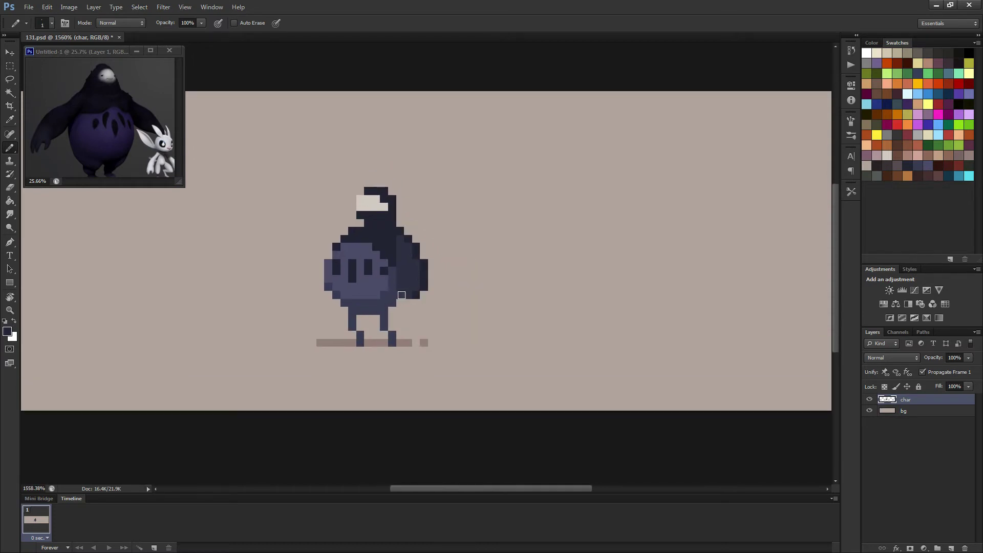
pyautogui.moveTo(402, 295)
pyautogui.mouseDown()
pyautogui.moveTo(410, 291)
pyautogui.moveTo(398, 243)
pyautogui.mouseUp()
pyautogui.scroll(-3, 441, 294)
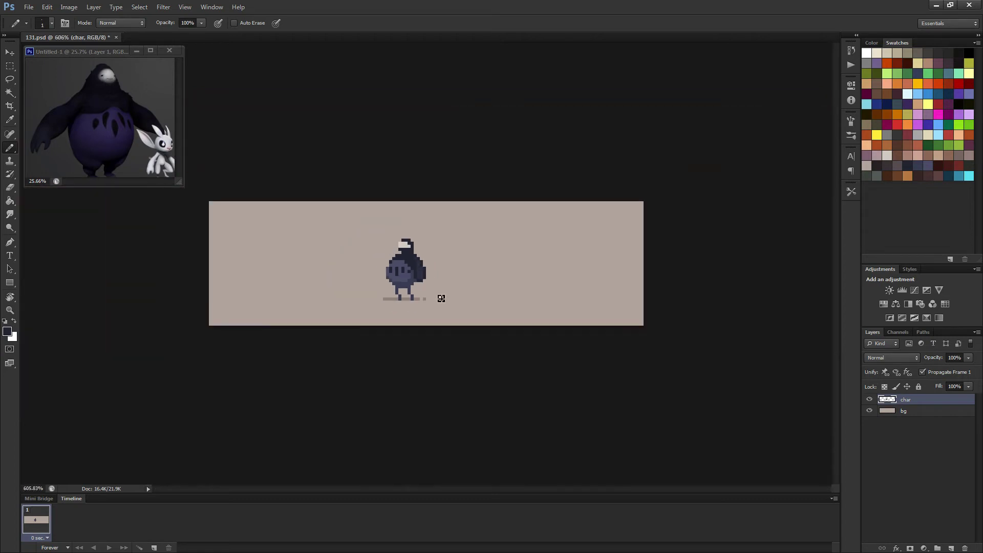
pyautogui.scroll(3, 440, 298)
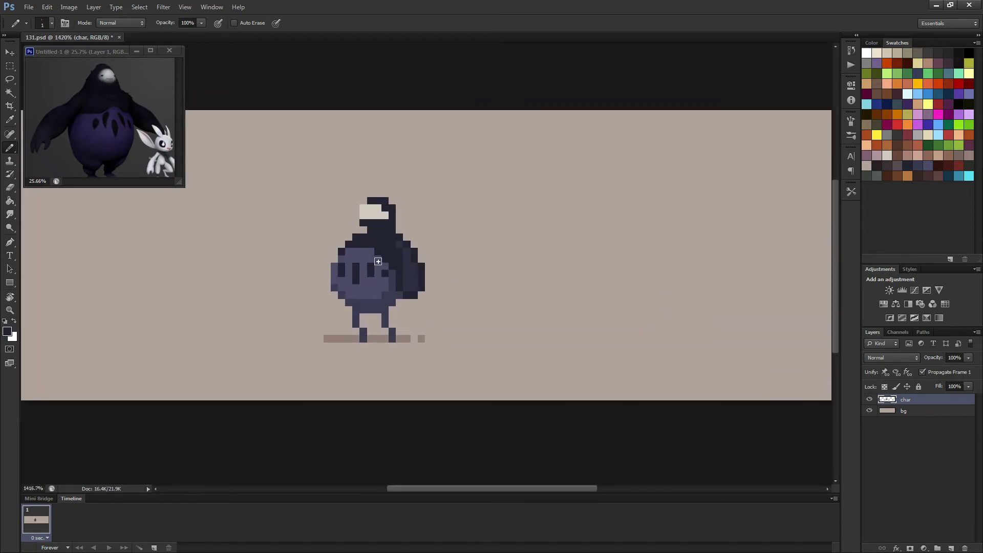
pyautogui.keyDown('alt'); pyautogui.click(412, 255); pyautogui.keyUp('alt')
pyautogui.scroll(-4, 447, 296)
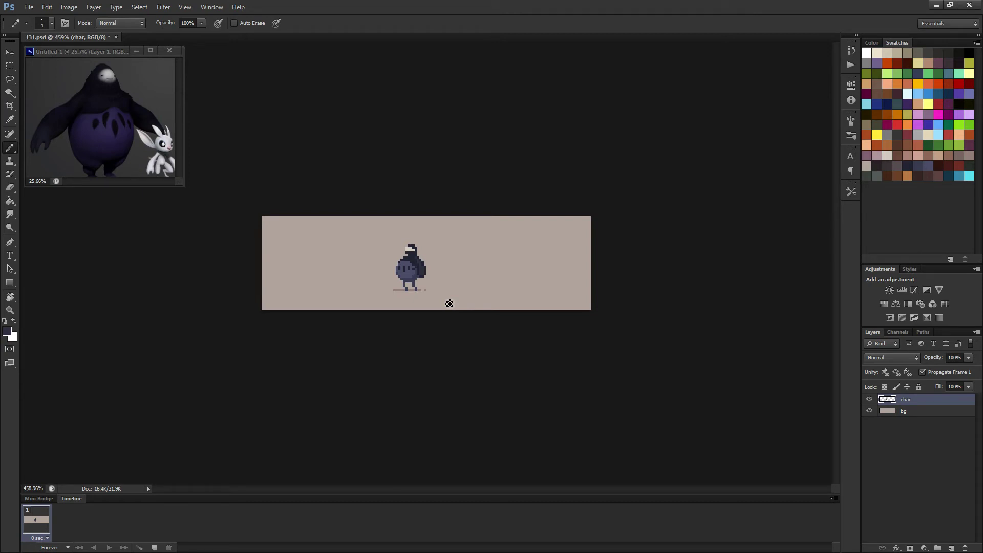
# - Select the head and upper torso with a rectangular marquee, raise them two pixels, and deselect them
pyautogui.scroll(3, 430, 271)
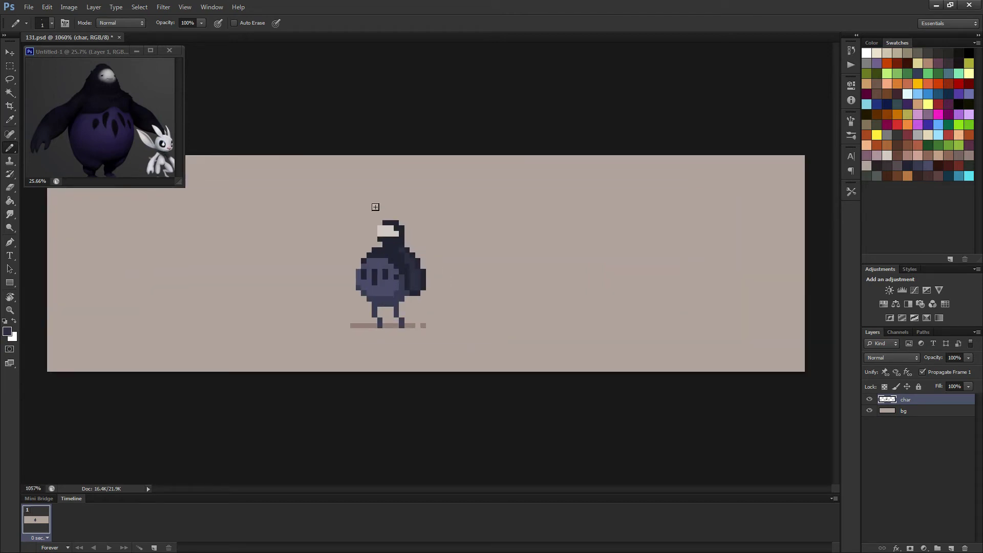
pyautogui.press('m')
pyautogui.moveTo(339, 199); pyautogui.dragTo(450, 272)
pyautogui.press('v')
pyautogui.press('Up')
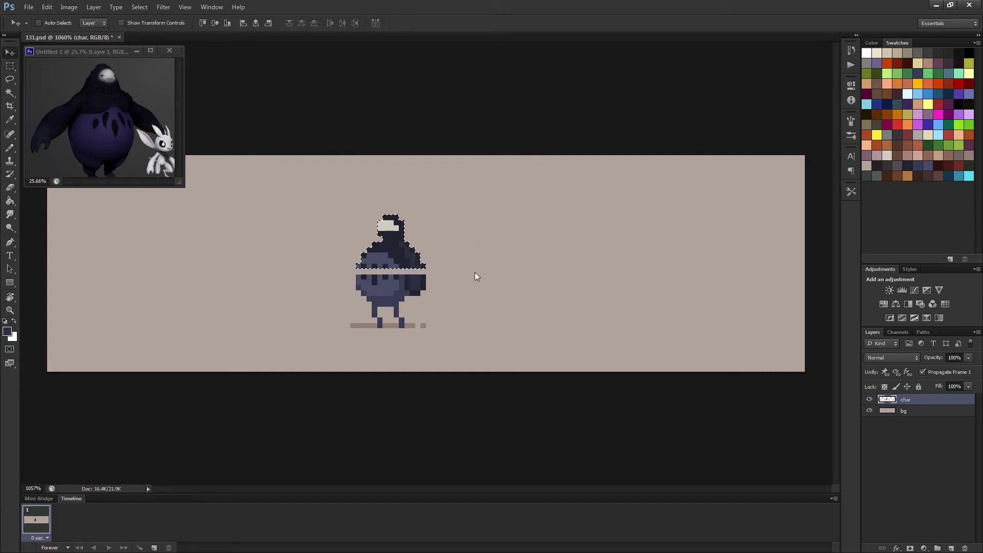
pyautogui.press('Up')
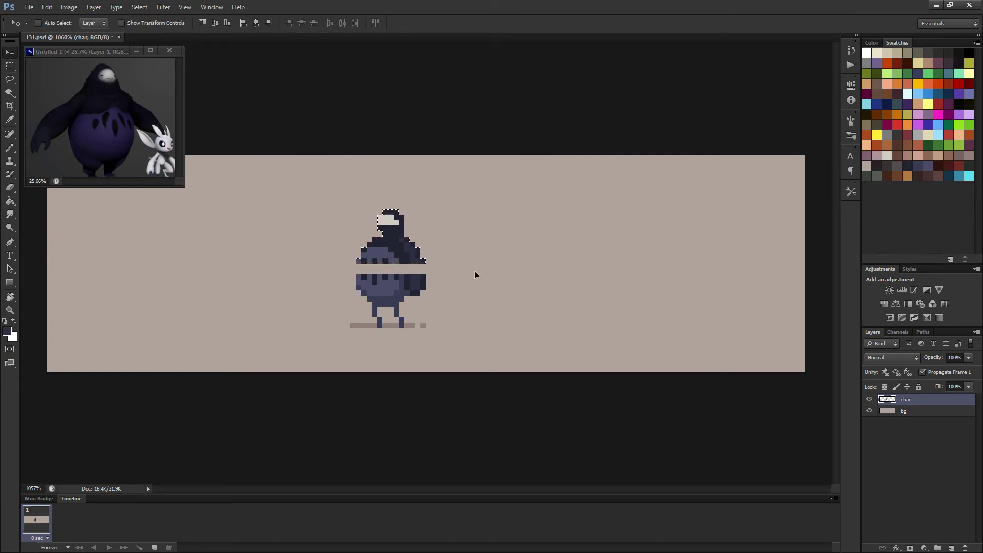
pyautogui.hotkey('ctrl', 'd')
# - Fill the gap across the torso with sampled belly purple and navy tones, extending the belly markings and the arm through it
pyautogui.press('b')
pyautogui.keyDown('alt'); pyautogui.scroll(3, 394, 269); pyautogui.keyUp('alt')
pyautogui.keyDown('alt'); pyautogui.click(325, 252); pyautogui.keyUp('alt')
pyautogui.moveTo(325, 263)
pyautogui.mouseDown()
pyautogui.moveTo(343, 280)
pyautogui.moveTo(359, 250)
pyautogui.moveTo(384, 258)
pyautogui.moveTo(386, 296)
pyautogui.moveTo(401, 264)
pyautogui.moveTo(404, 291)
pyautogui.moveTo(409, 255)
pyautogui.moveTo(414, 288)
pyautogui.moveTo(449, 256)
pyautogui.moveTo(428, 253)
pyautogui.moveTo(433, 270)
pyautogui.moveTo(412, 263)
pyautogui.moveTo(401, 281)
pyautogui.moveTo(396, 263)
pyautogui.moveTo(394, 273)
pyautogui.moveTo(332, 273)
pyautogui.mouseUp()
pyautogui.keyDown('alt'); pyautogui.click(415, 248); pyautogui.keyUp('alt')
pyautogui.keyDown('alt'); pyautogui.click(434, 250); pyautogui.keyUp('alt')
pyautogui.keyDown('alt'); pyautogui.click(404, 273); pyautogui.keyUp('alt')
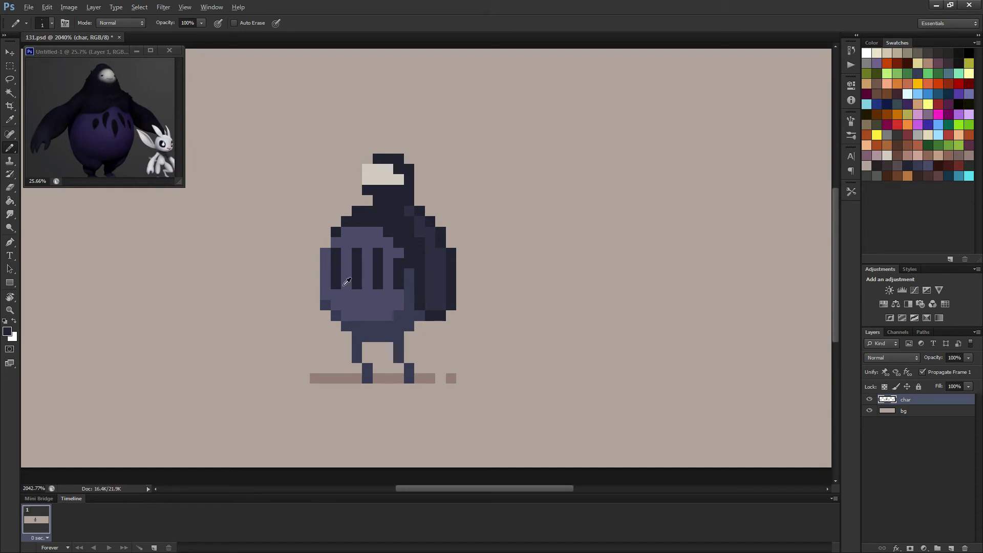
# - Shorten the belly markings by painting their lowest pixels with the sampled belly purple
pyautogui.keyDown('alt'); pyautogui.click(345, 284); pyautogui.keyUp('alt')
pyautogui.click(354, 281)
pyautogui.click(379, 283)
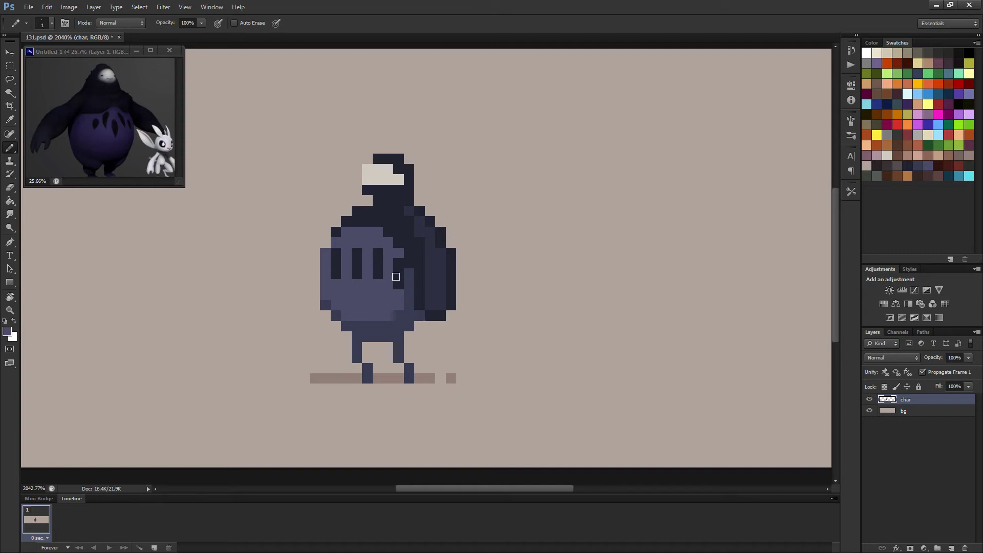
pyautogui.click(397, 283)
pyautogui.keyDown('alt'); pyautogui.click(399, 266); pyautogui.keyUp('alt')
pyautogui.scroll(-5, 398, 296)
pyautogui.scroll(2, 384, 264)
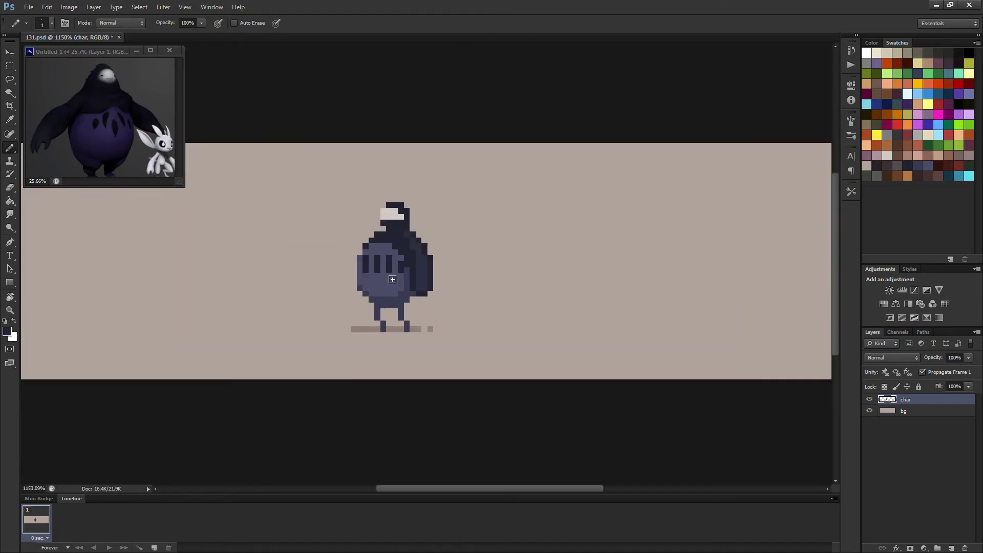
# - Stagger the belly markings with sampled navy and purple so the middle one reaches one pixel higher than its neighbours
pyautogui.click(383, 251)
pyautogui.keyDown('alt'); pyautogui.click(385, 262); pyautogui.keyUp('alt')
pyautogui.click(390, 264)
pyautogui.hotkey('ctrl', 'z')
pyautogui.scroll(-5, 390, 280)
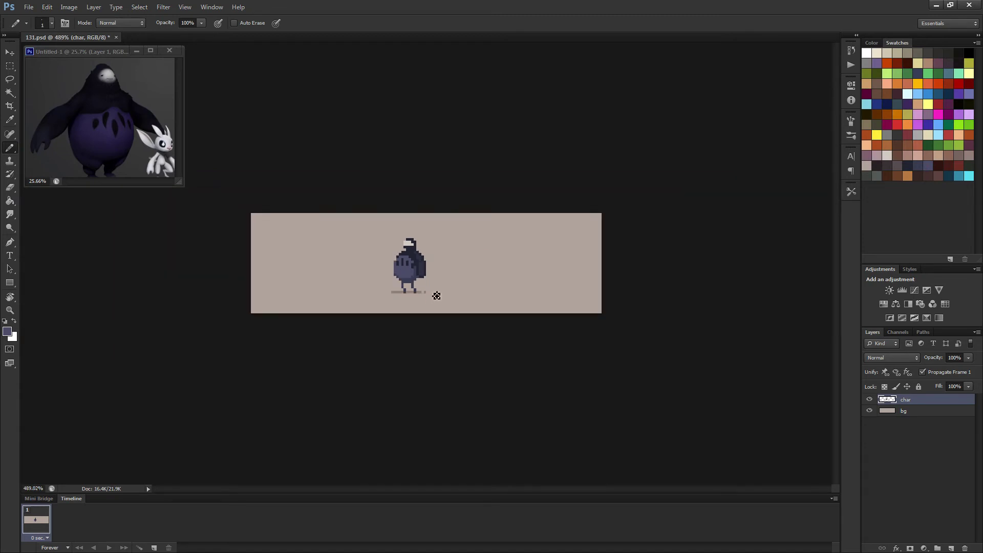
pyautogui.scroll(5, 423, 271)
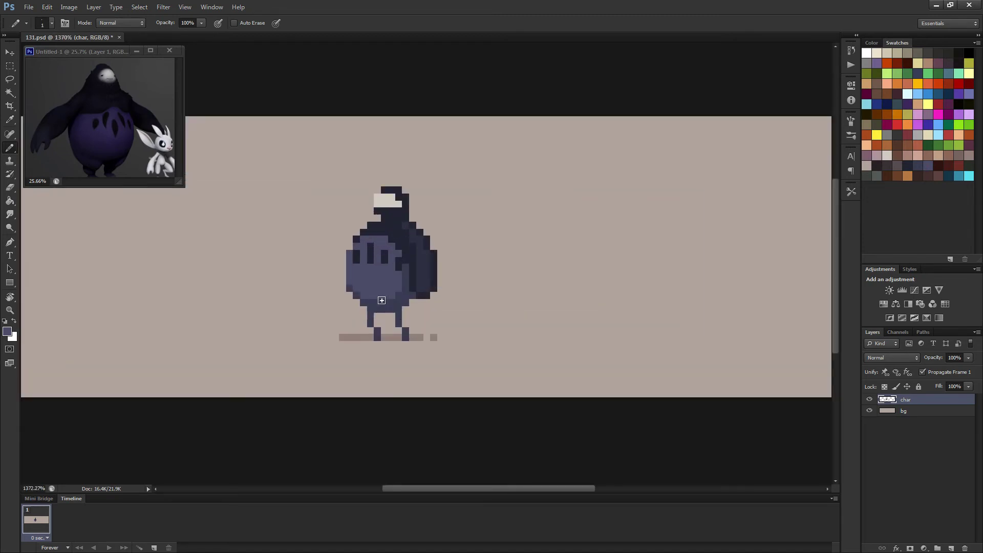
# - Shade the belly's lower edge and its side next to the arm with a darker muted purple, rounding off the lighter patch
pyautogui.moveTo(353, 284); pyautogui.dragTo(409, 319)
pyautogui.scroll(-3, 367, 291)
pyautogui.scroll(3, 426, 299)
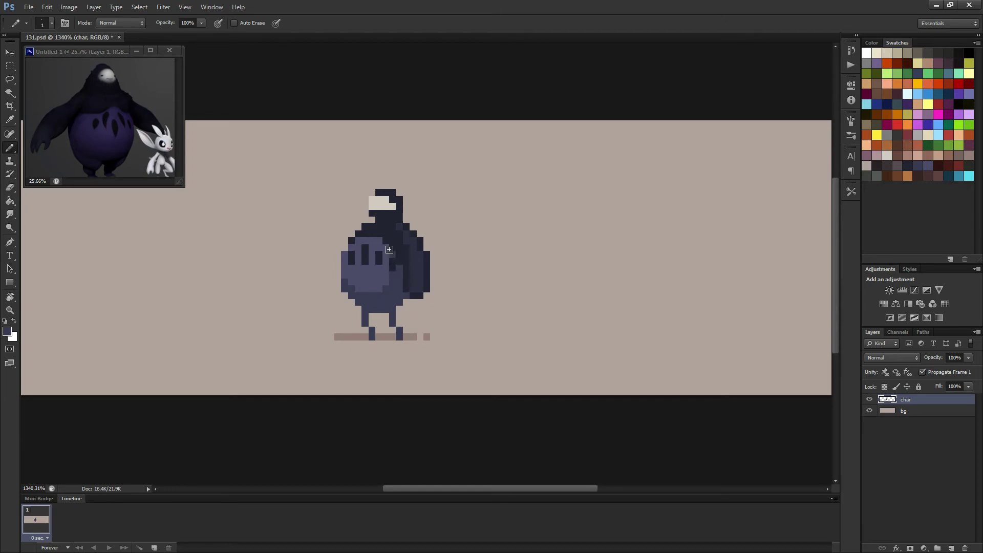
pyautogui.scroll(-5, 397, 260)
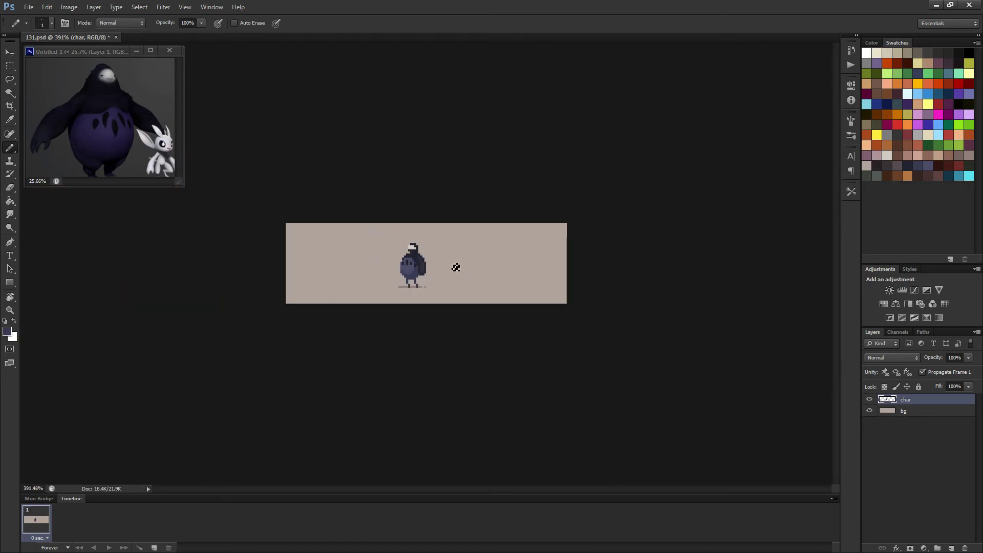
pyautogui.scroll(4, 439, 274)
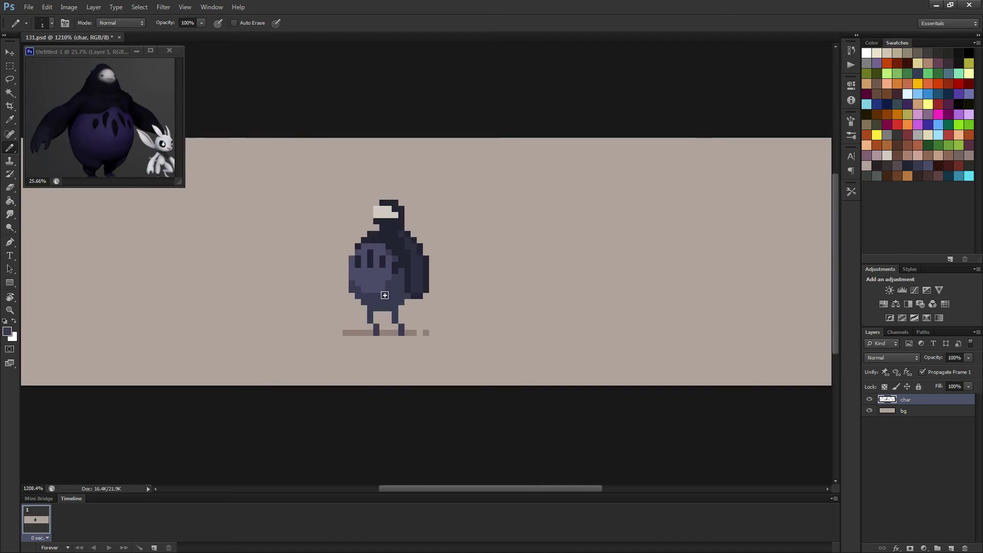
pyautogui.scroll(-4, 440, 279)
pyautogui.scroll(-2, 435, 287)
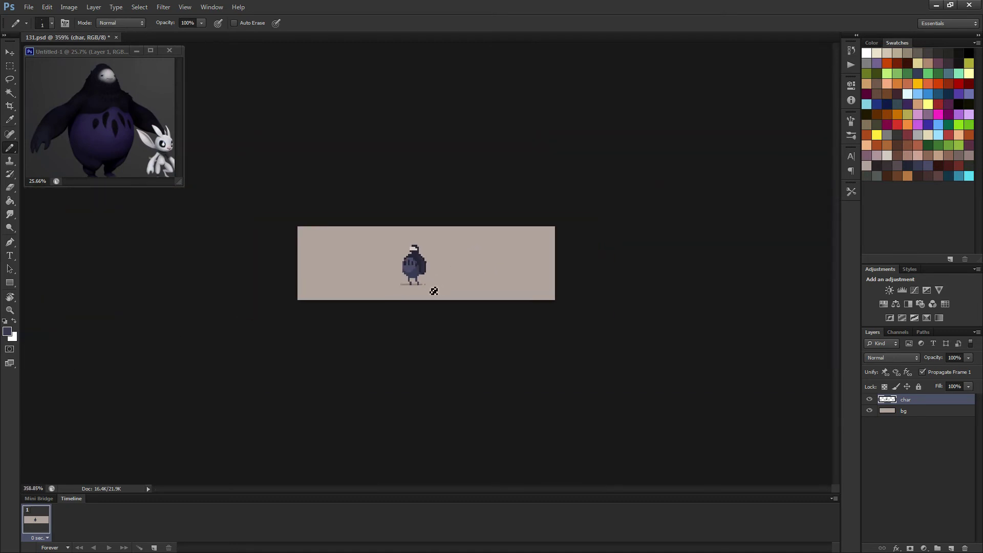
pyautogui.scroll(8, 433, 288)
pyautogui.scroll(2, 408, 288)
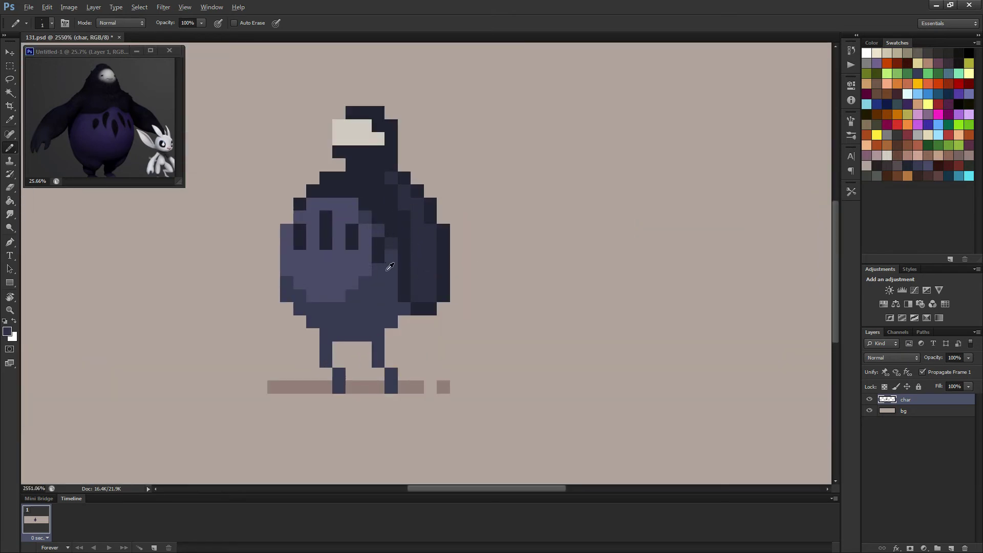
pyautogui.click(391, 243)
pyautogui.scroll(-3, 416, 206)
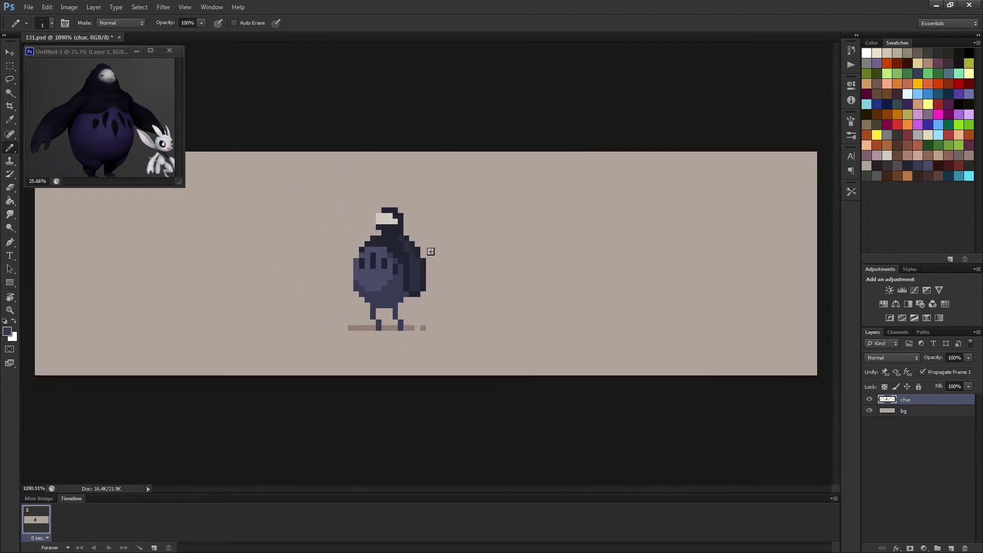
pyautogui.scroll(-2, 429, 262)
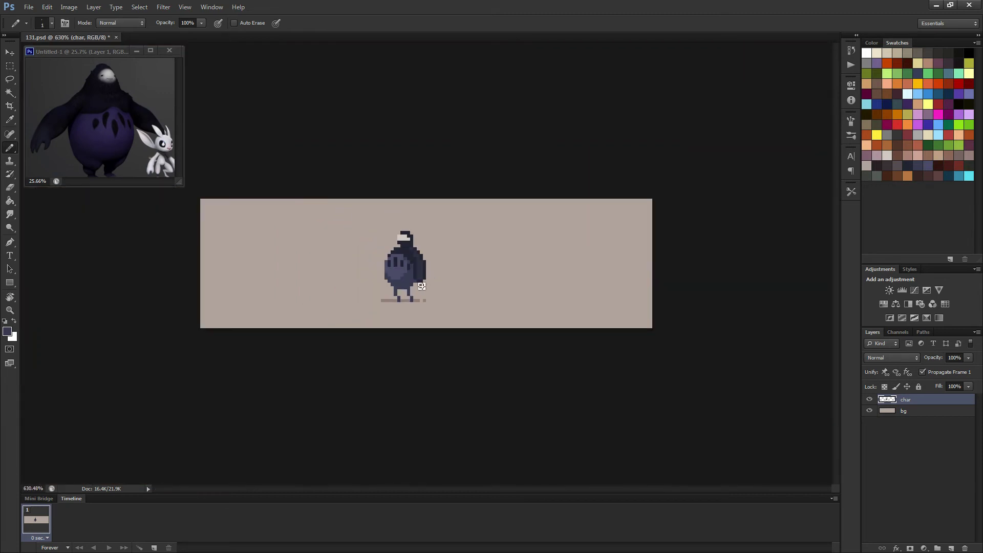
pyautogui.scroll(4, 422, 287)
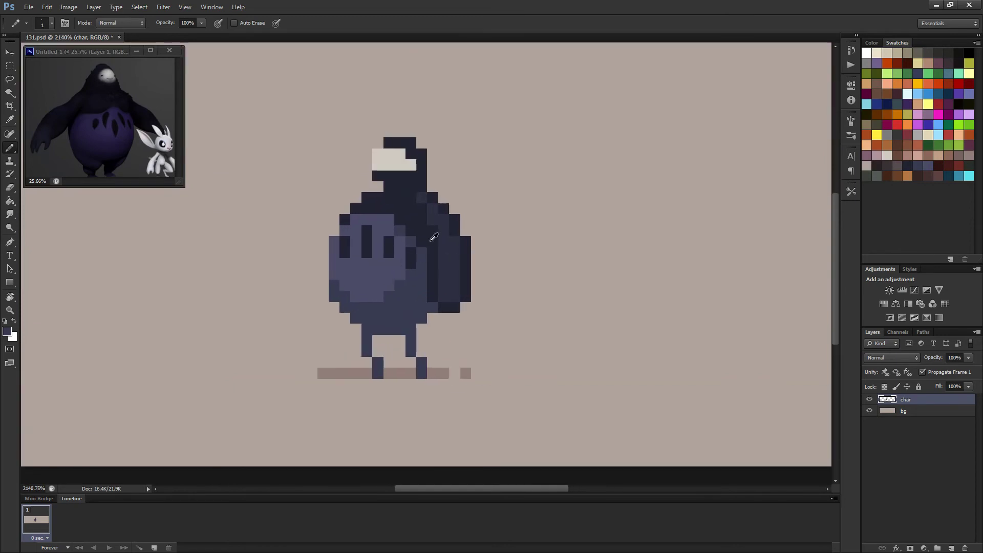
# - Draw the far arm in sampled dark navy, stretching forward from the belly's front edge
pyautogui.keyDown('alt'); pyautogui.click(434, 237); pyautogui.keyUp('alt')
pyautogui.moveTo(321, 254)
pyautogui.mouseDown()
pyautogui.moveTo(315, 264)
pyautogui.moveTo(283, 237)
pyautogui.moveTo(308, 235)
pyautogui.moveTo(322, 252)
pyautogui.moveTo(314, 229)
pyautogui.moveTo(331, 231)
pyautogui.mouseUp()
pyautogui.press('e')
pyautogui.scroll(-5, 332, 231)
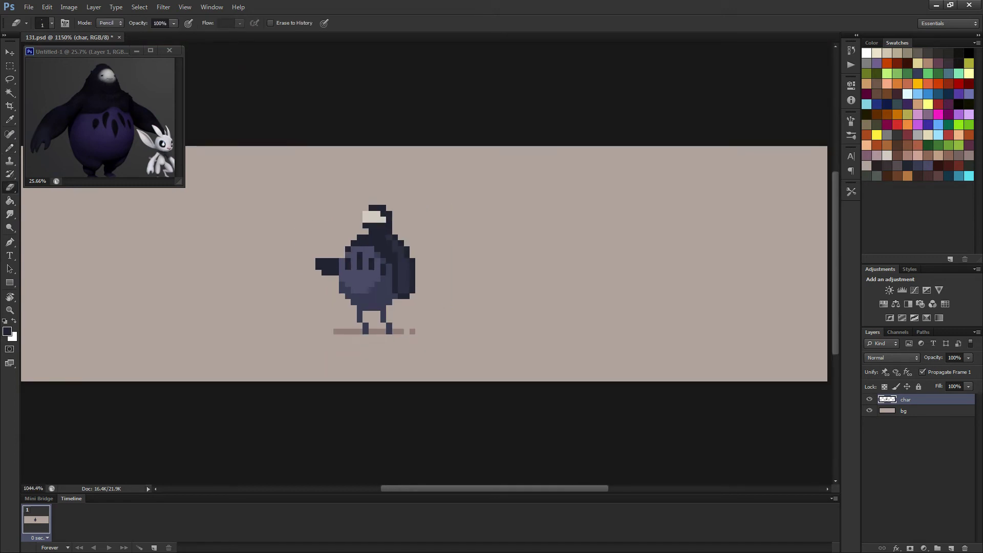
pyautogui.scroll(2, 374, 284)
pyautogui.press('b')
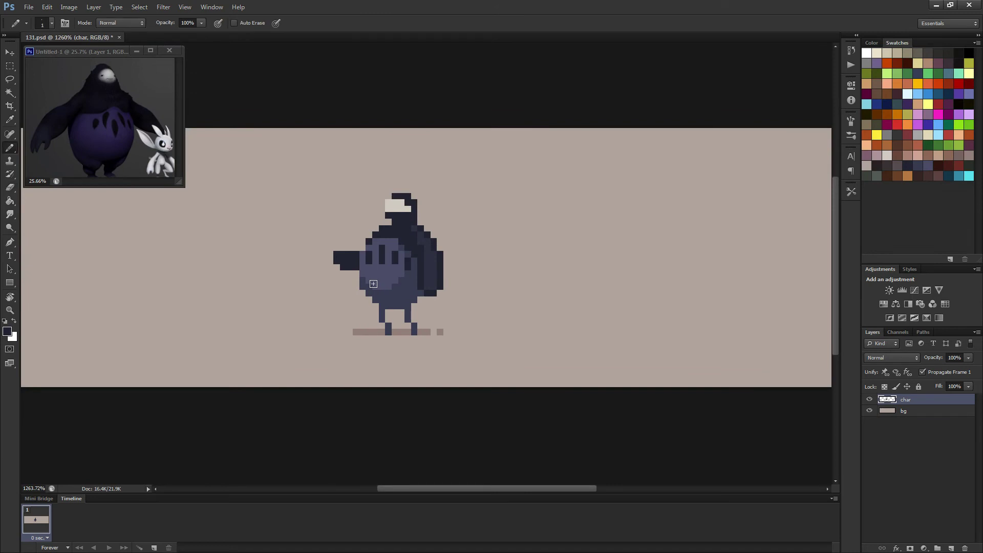
# - Draw a small long-eared creature in the face's pale tone on the outstretched arm, with a head, body and two legs
pyautogui.keyDown('alt'); pyautogui.click(398, 205); pyautogui.keyUp('alt')
pyautogui.click(345, 225)
pyautogui.moveTo(337, 222)
pyautogui.mouseDown()
pyautogui.moveTo(330, 216)
pyautogui.moveTo(357, 215)
pyautogui.mouseUp()
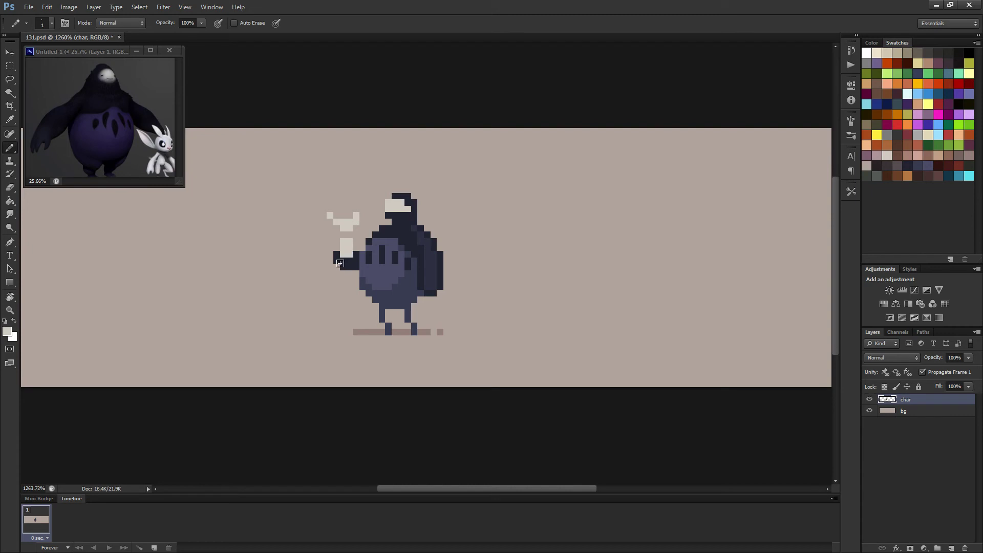
pyautogui.click(337, 260)
pyautogui.hotkey('ctrl', 'z')
pyautogui.moveTo(356, 260); pyautogui.dragTo(356, 267)
pyautogui.click(343, 261)
pyautogui.click(343, 267)
pyautogui.scroll(2, 352, 265)
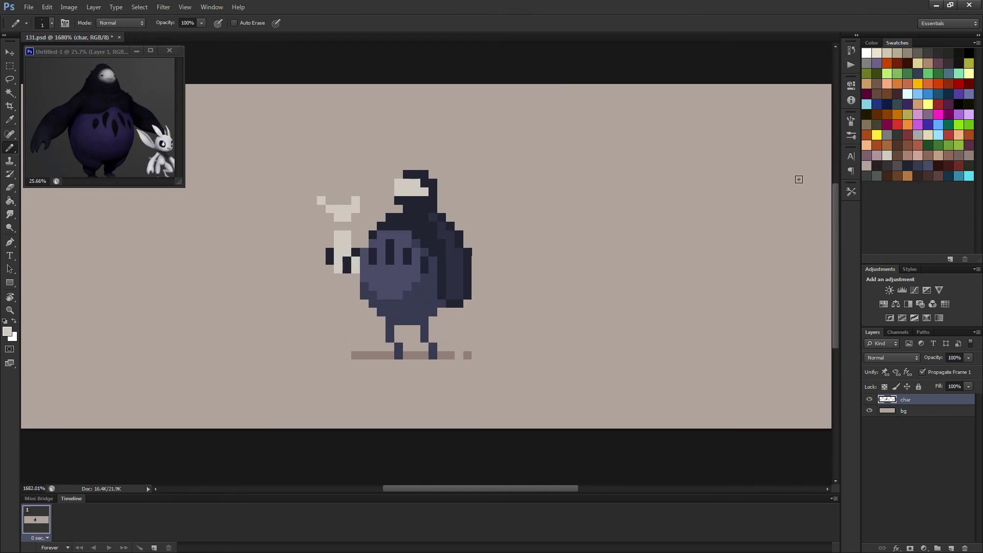
# - Paint a mauve shadow band across the small creature's neck between its head and body
pyautogui.click(876, 156)
pyautogui.moveTo(333, 228); pyautogui.dragTo(348, 226)
pyautogui.scroll(-3, 667, 256)
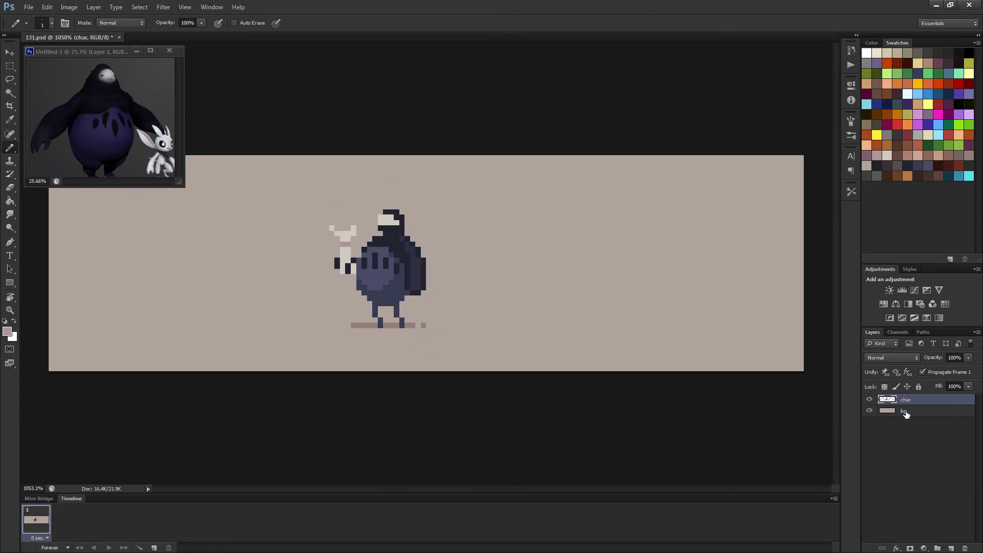
# - Fill the bg layer with a darker brownish mauve swatch
pyautogui.click(905, 411)
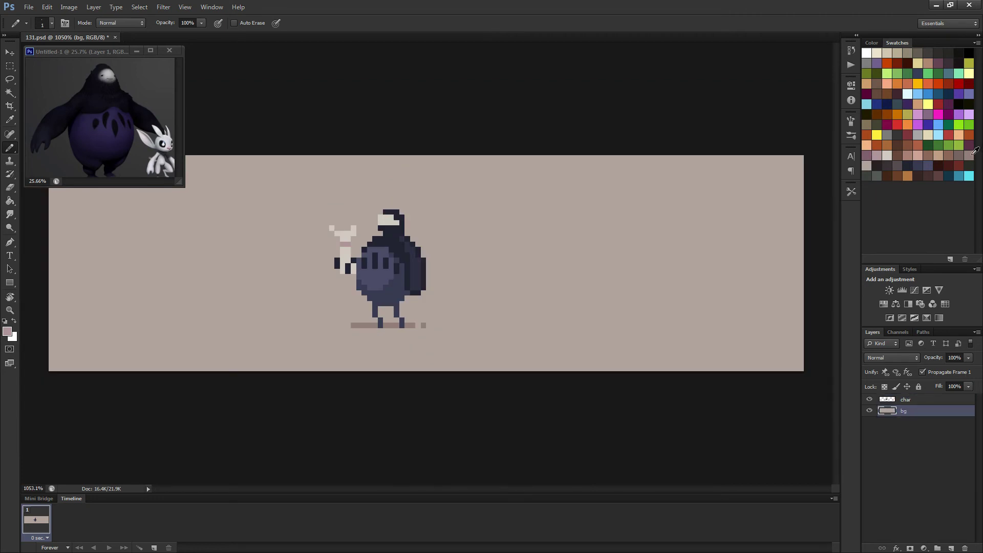
pyautogui.click(970, 154)
pyautogui.hotkey('alt', 'BackSpace')
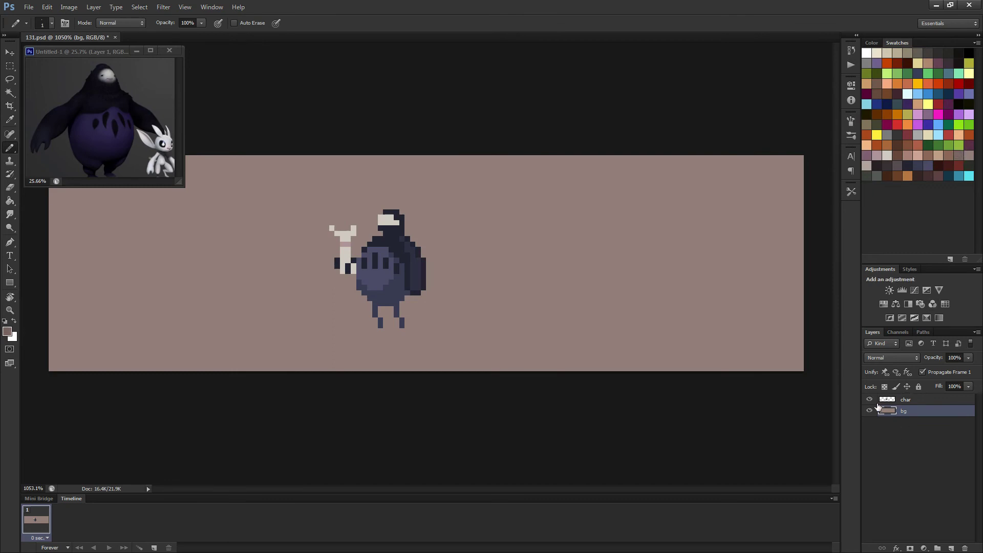
# - Recolour the ground shadow on the char layer, including its detached pixel, with a darker brown
pyautogui.click(905, 402)
pyautogui.press('g')
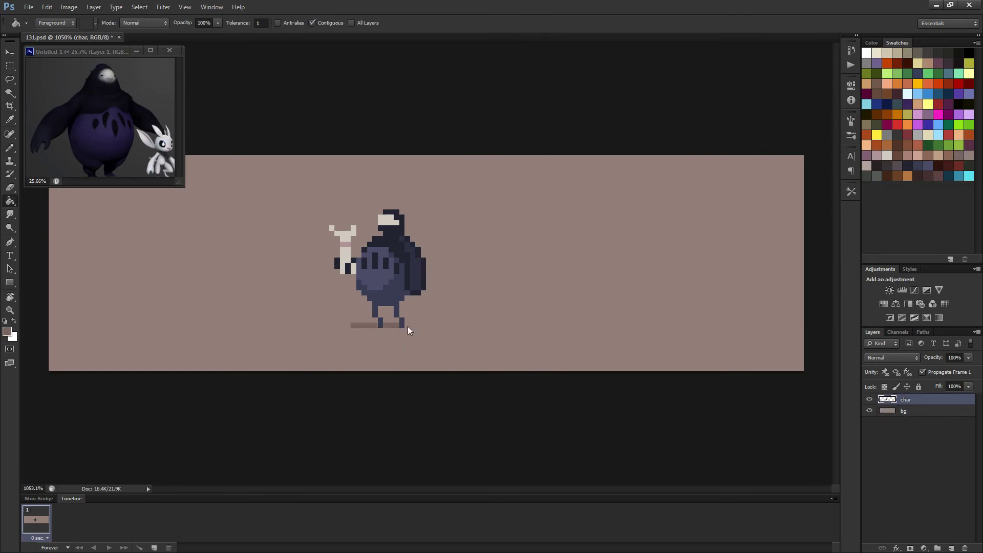
pyautogui.press('b')
pyautogui.click(424, 326)
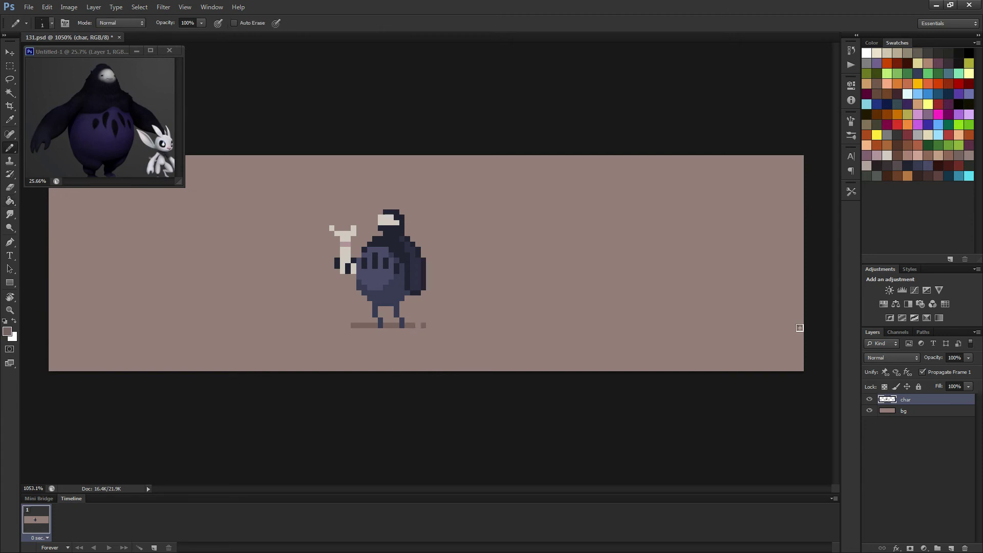
# - Shade the small creature's lower body with mauve pixels
pyautogui.click(875, 155)
pyautogui.scroll(3, 288, 275)
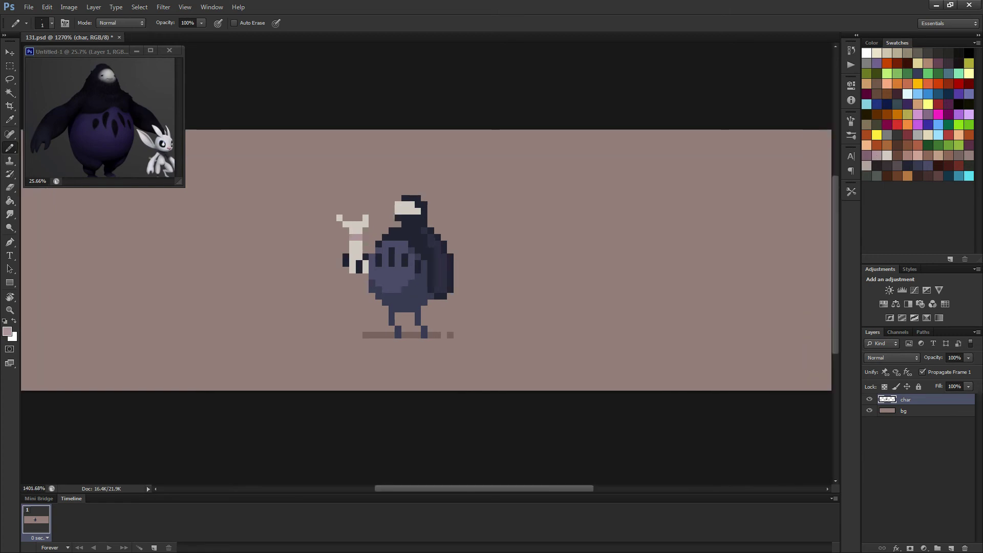
pyautogui.click(382, 245)
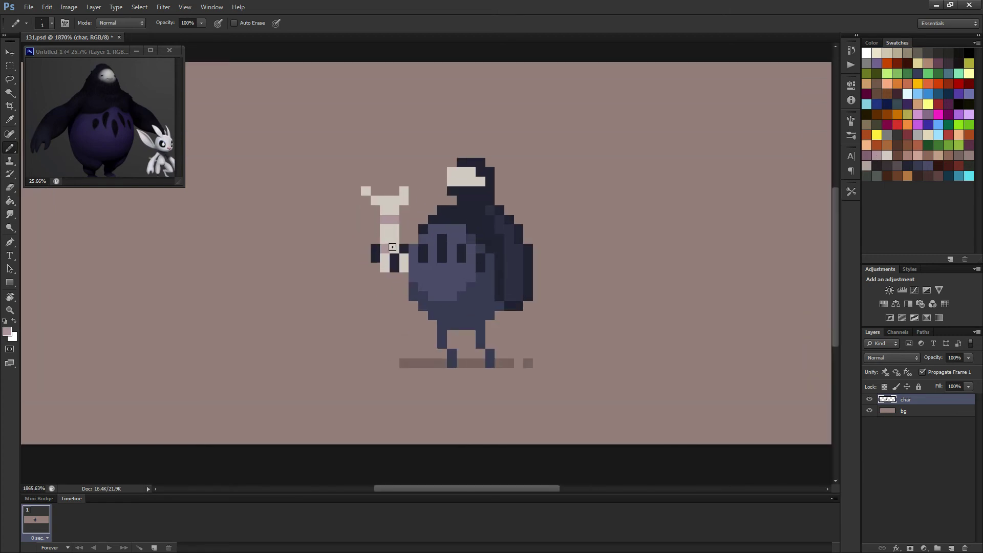
pyautogui.click(393, 248)
pyautogui.click(392, 237)
# - Add pale pixels beside the small creature's head and neck, and mauve pixels trailing from its lower body over the hand
pyautogui.keyDown('alt'); pyautogui.click(392, 228); pyautogui.keyUp('alt')
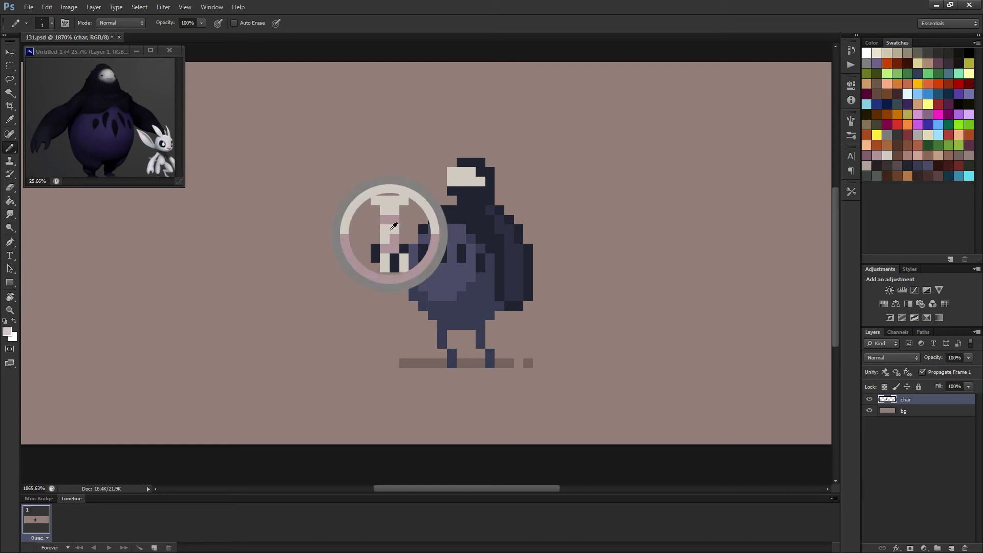
pyautogui.moveTo(394, 229); pyautogui.dragTo(405, 218)
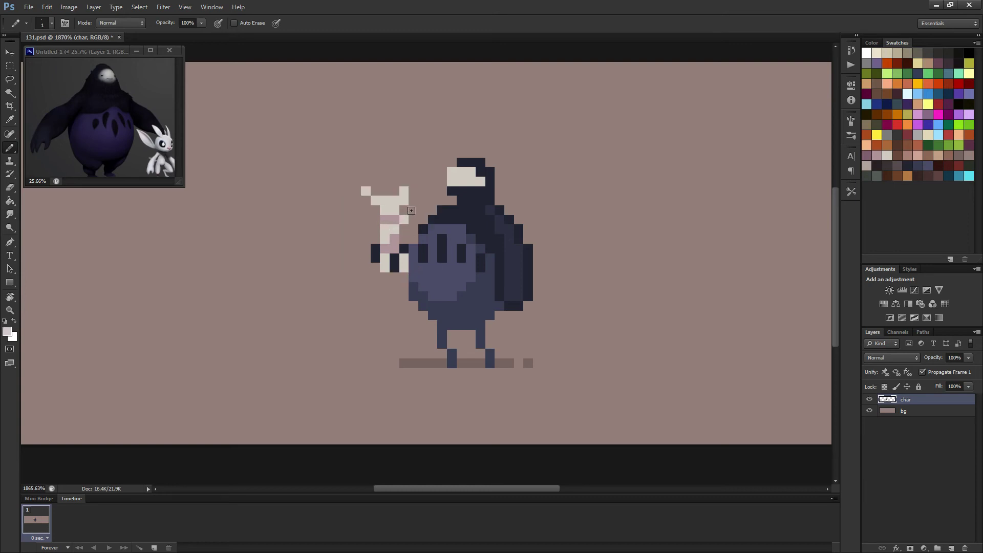
pyautogui.click(412, 210)
pyautogui.keyDown('alt'); pyautogui.click(395, 242); pyautogui.keyUp('alt')
pyautogui.scroll(-5, 407, 244)
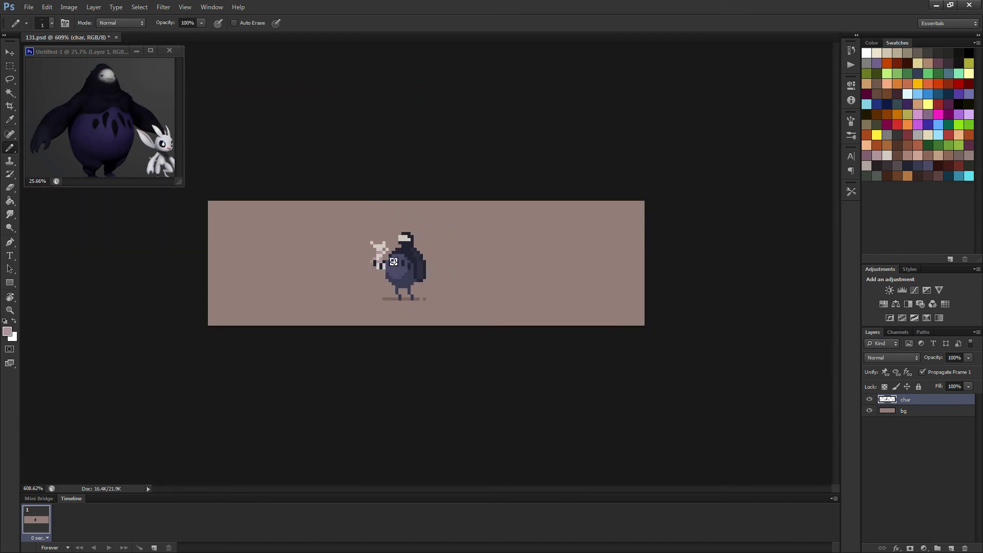
pyautogui.scroll(5, 395, 262)
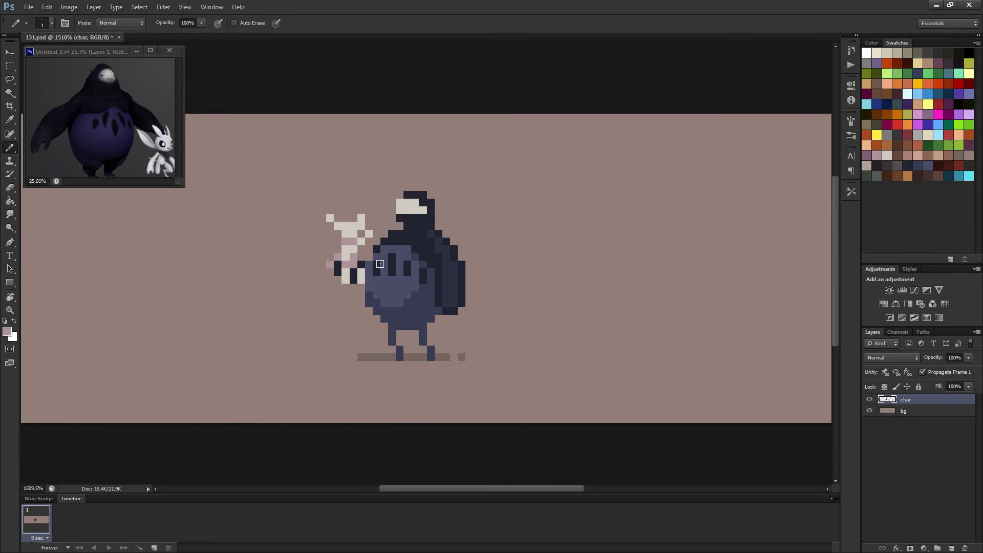
# - Recolour the tip of the small creature's ear nearest the large character with the sampled mauve
pyautogui.keyDown('alt'); pyautogui.click(421, 230); pyautogui.keyUp('alt')
pyautogui.keyDown('alt'); pyautogui.click(349, 231); pyautogui.keyUp('alt')
pyautogui.keyDown('alt'); pyautogui.click(350, 241); pyautogui.keyUp('alt')
pyautogui.click(361, 218)
pyautogui.scroll(-1, 370, 247)
pyautogui.scroll(-5, 406, 276)
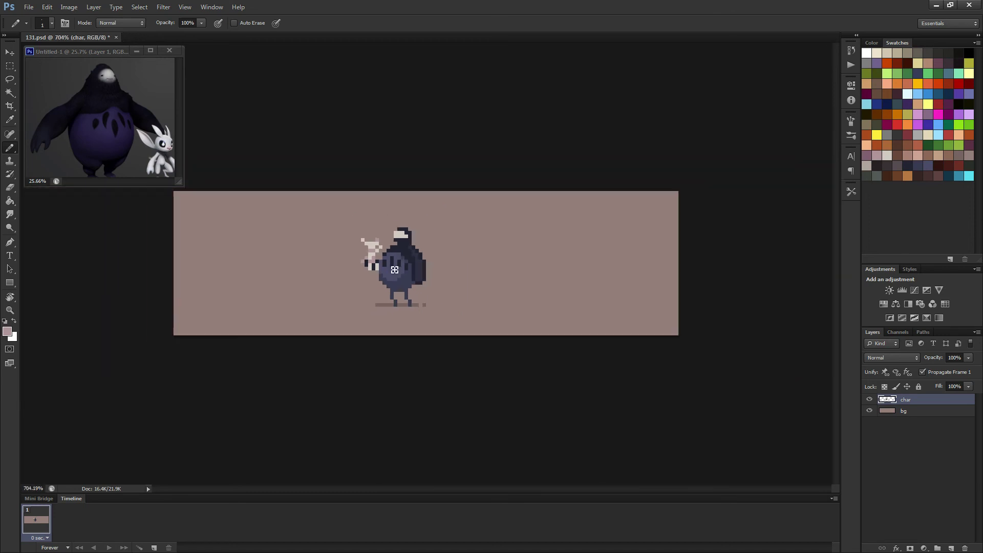
pyautogui.scroll(-1, 404, 276)
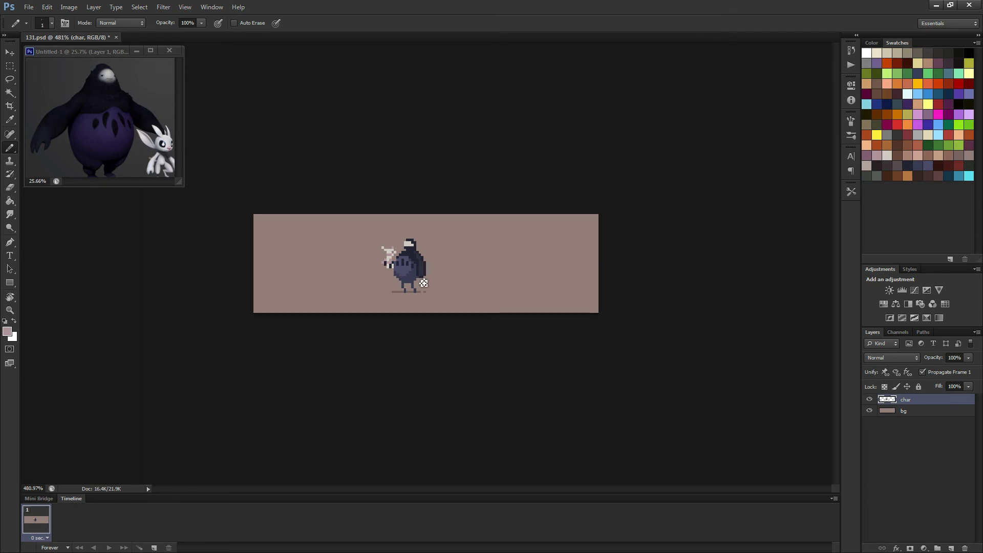
# - Shade the underside of the large character's body and its rear leg with a sampled darker navy
pyautogui.scroll(1, 423, 283)
pyautogui.scroll(4, 433, 279)
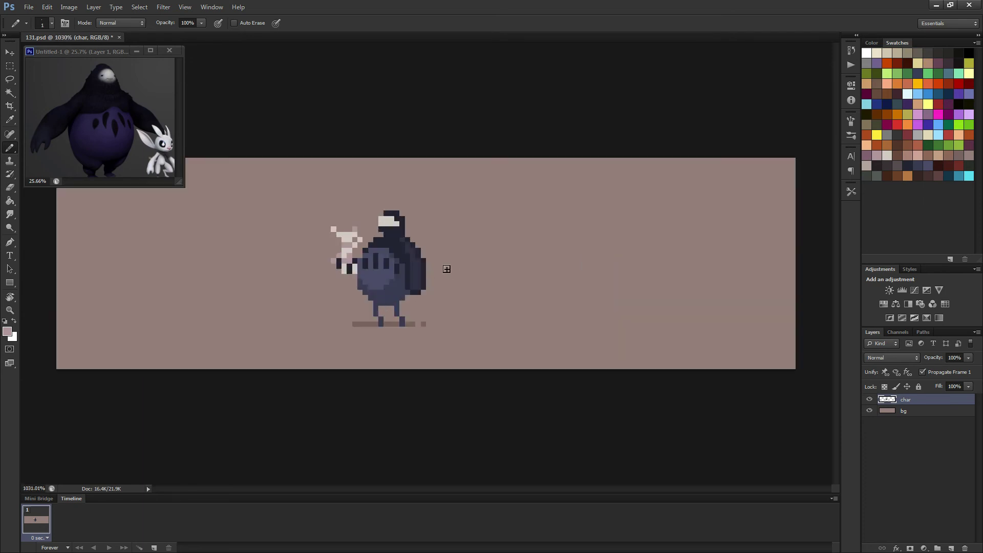
pyautogui.scroll(-1, 447, 269)
pyautogui.scroll(5, 445, 272)
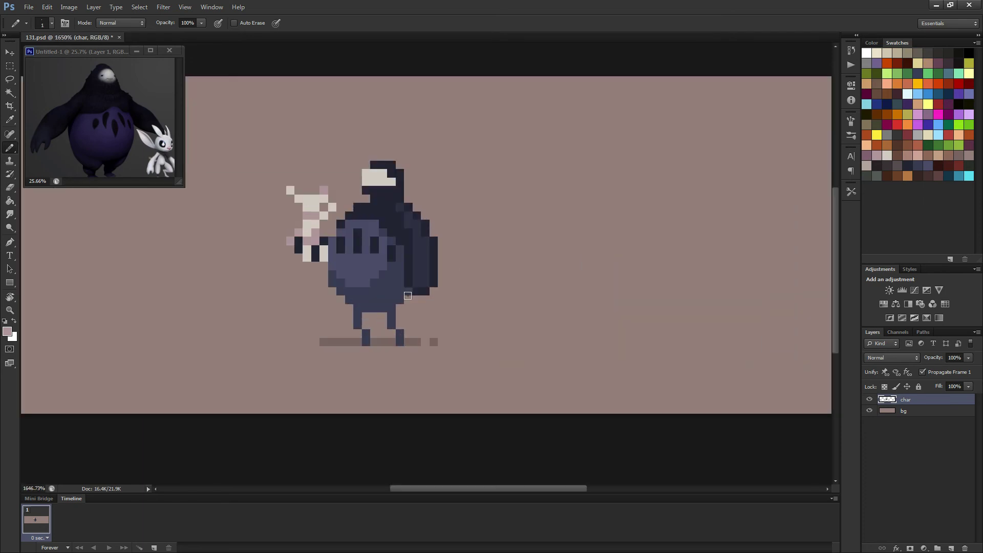
pyautogui.keyDown('alt'); pyautogui.click(408, 258); pyautogui.keyUp('alt')
pyautogui.click(391, 287)
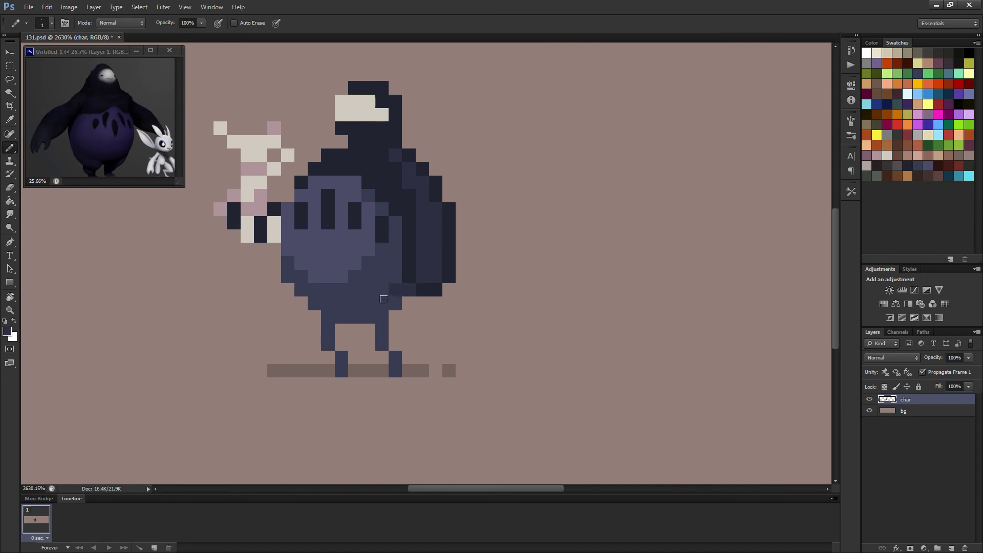
pyautogui.moveTo(384, 299)
pyautogui.mouseDown()
pyautogui.moveTo(375, 299)
pyautogui.moveTo(382, 345)
pyautogui.moveTo(395, 370)
pyautogui.mouseUp()
pyautogui.moveTo(376, 314); pyautogui.dragTo(339, 309)
pyautogui.click(340, 306)
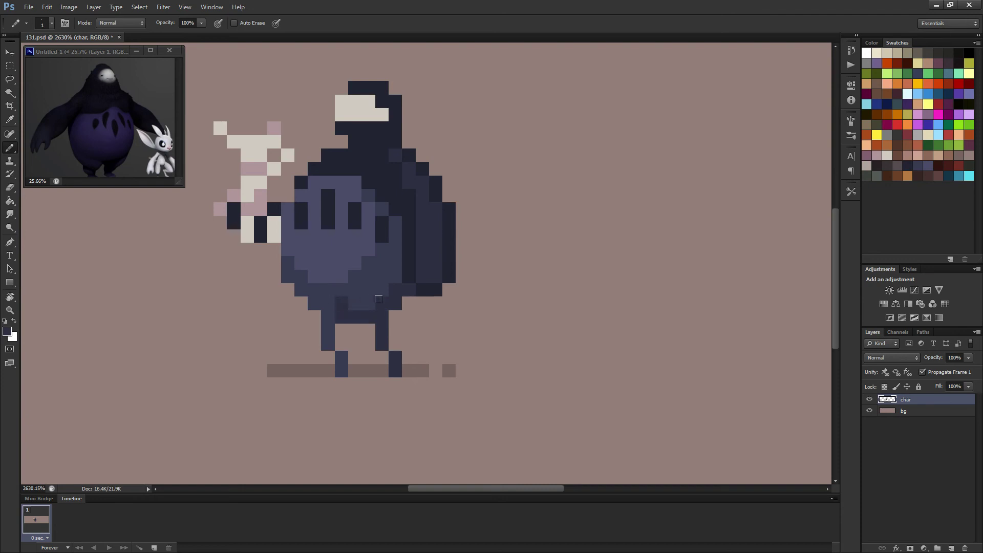
pyautogui.scroll(-2, 378, 298)
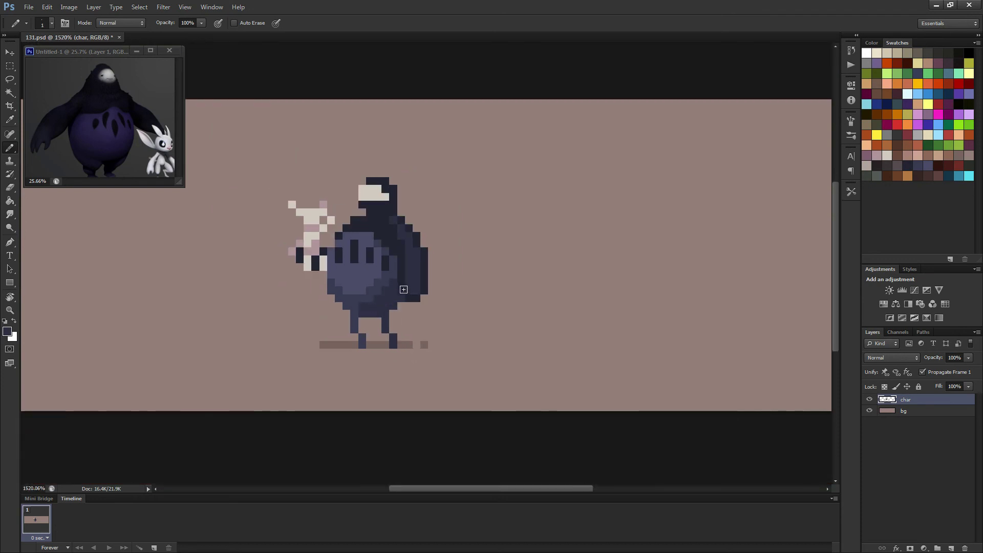
pyautogui.scroll(-3, 404, 289)
pyautogui.scroll(3, 379, 293)
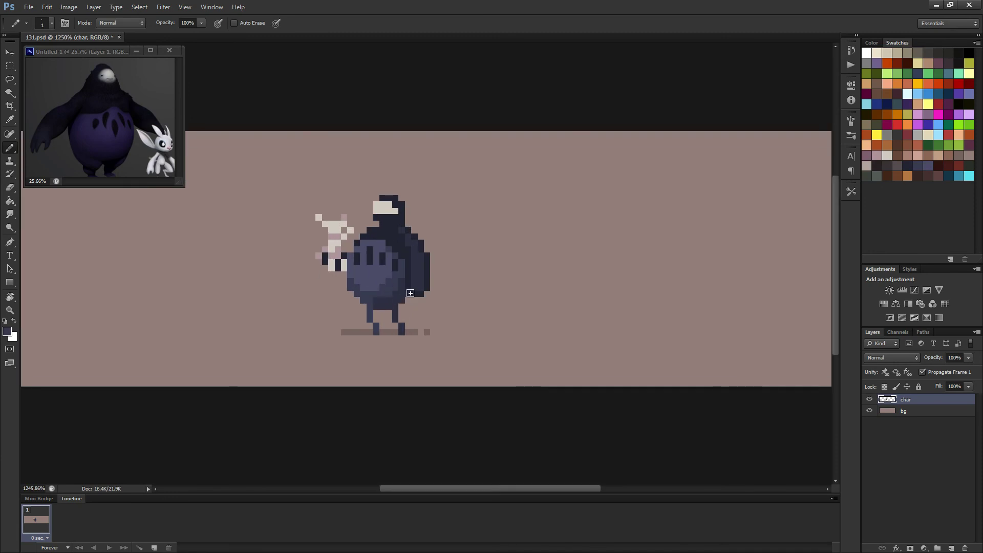
# - Examine the whole sprite's silhouette and shading at several magnifications, comparing it with the reference
pyautogui.scroll(-3, 402, 292)
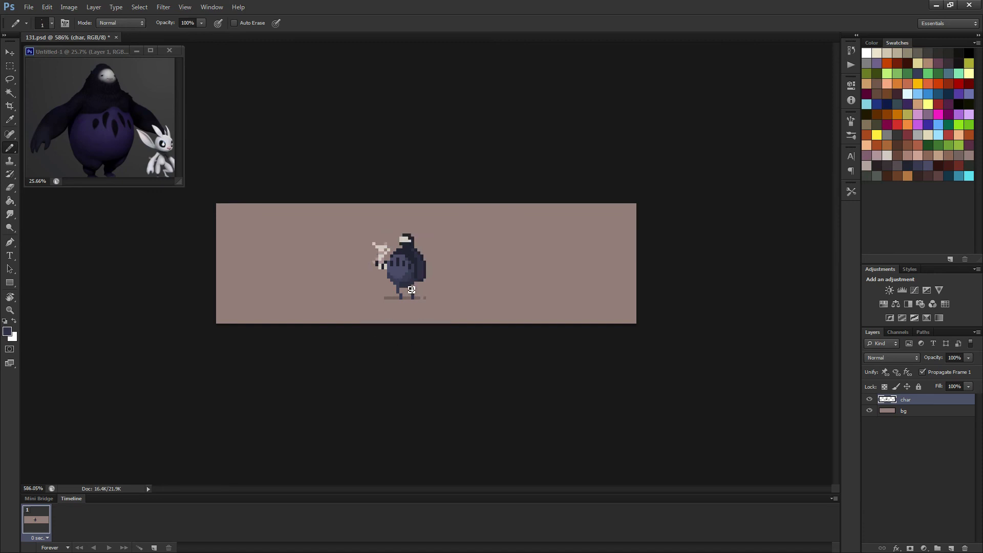
pyautogui.scroll(-1, 430, 302)
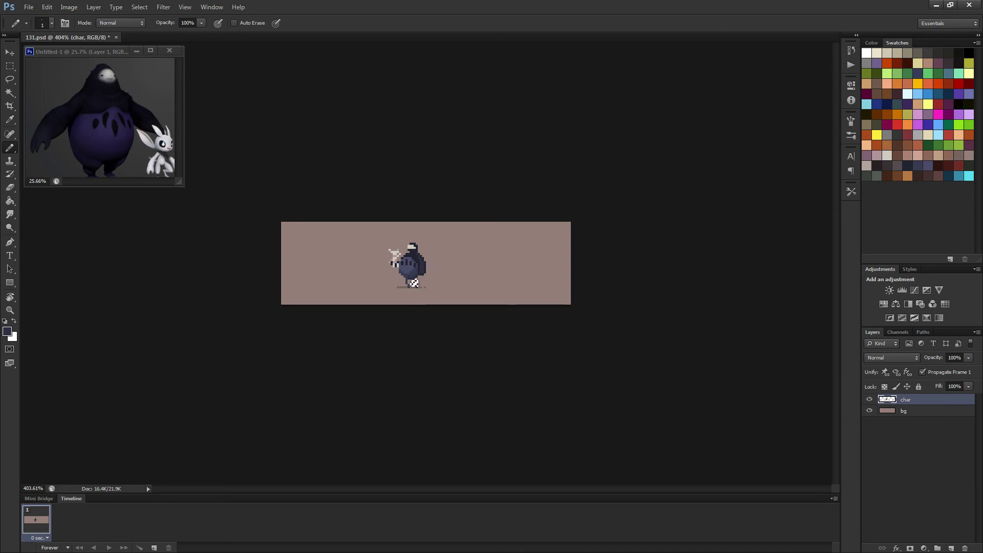
pyautogui.scroll(2, 413, 283)
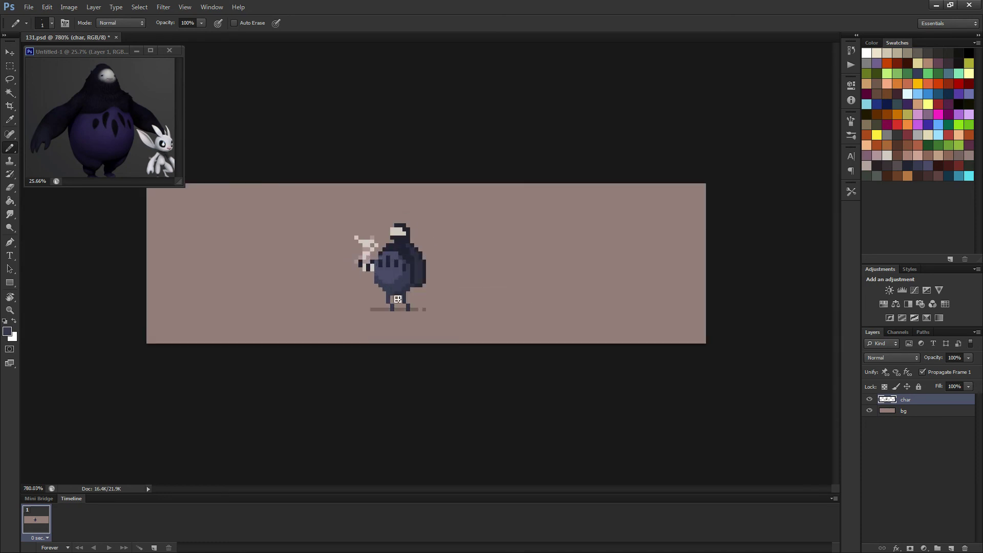
pyautogui.scroll(-1, 407, 300)
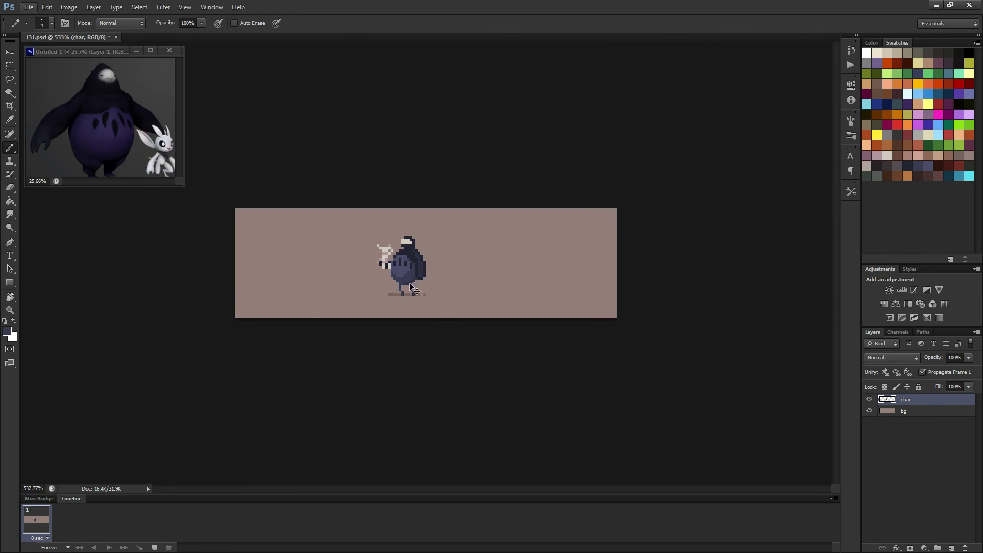
pyautogui.scroll(3, 394, 286)
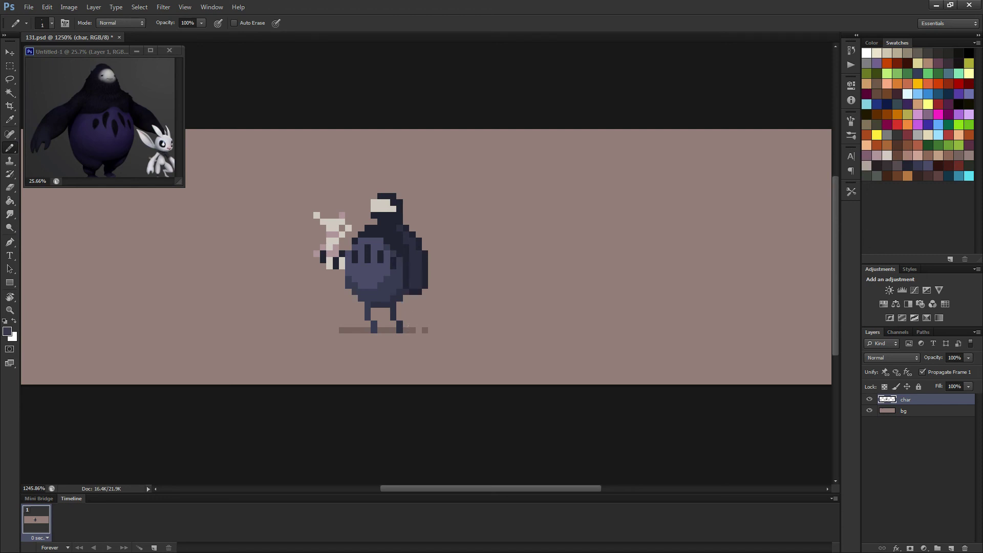
pyautogui.scroll(-2, 410, 294)
pyautogui.scroll(-3, 452, 282)
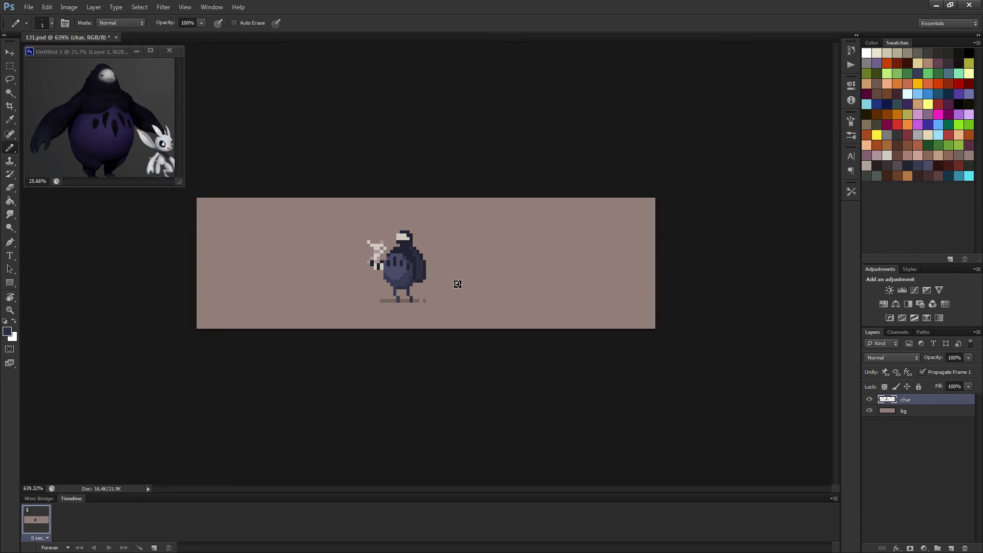
pyautogui.scroll(-1, 449, 263)
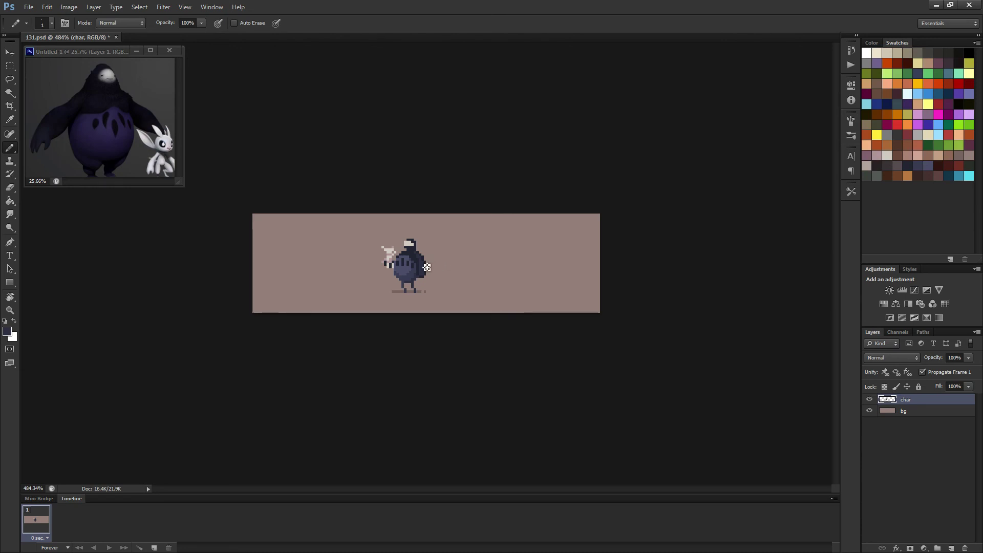
pyautogui.scroll(3, 427, 267)
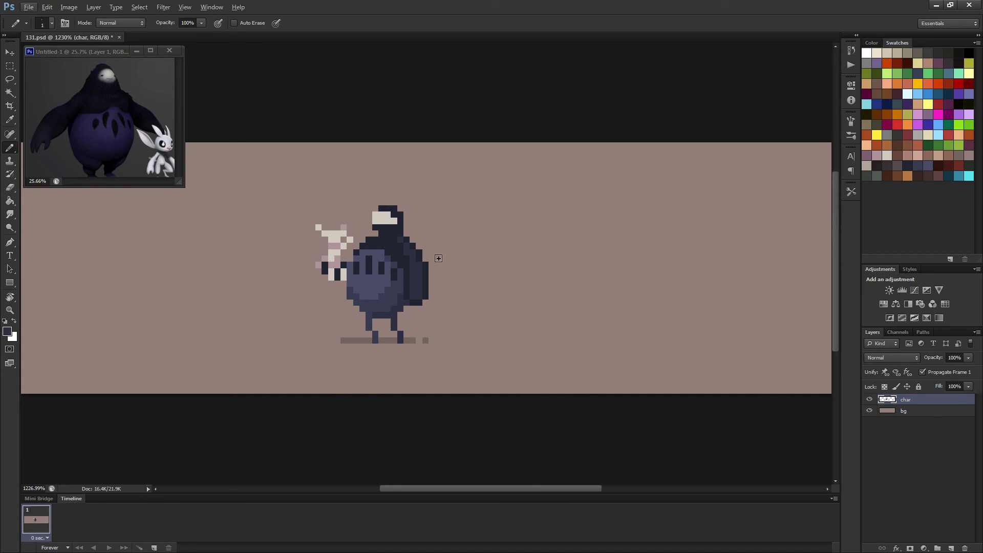
# - Sample the darkest navy from the large character's body and shade the outer and lower edge of its rear arm
pyautogui.keyDown('alt'); pyautogui.click(397, 258); pyautogui.keyUp('alt')
pyautogui.scroll(-3, 422, 251)
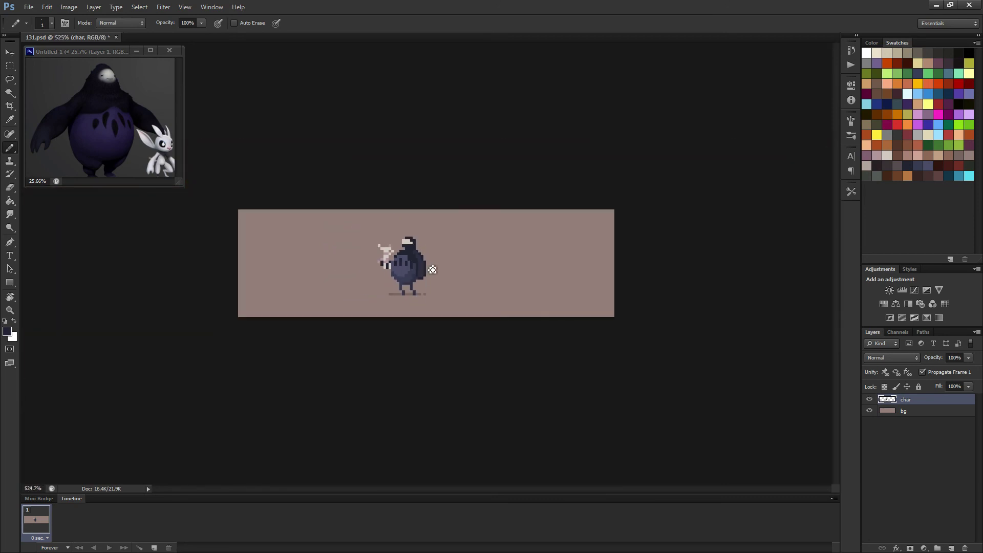
pyautogui.scroll(4, 412, 267)
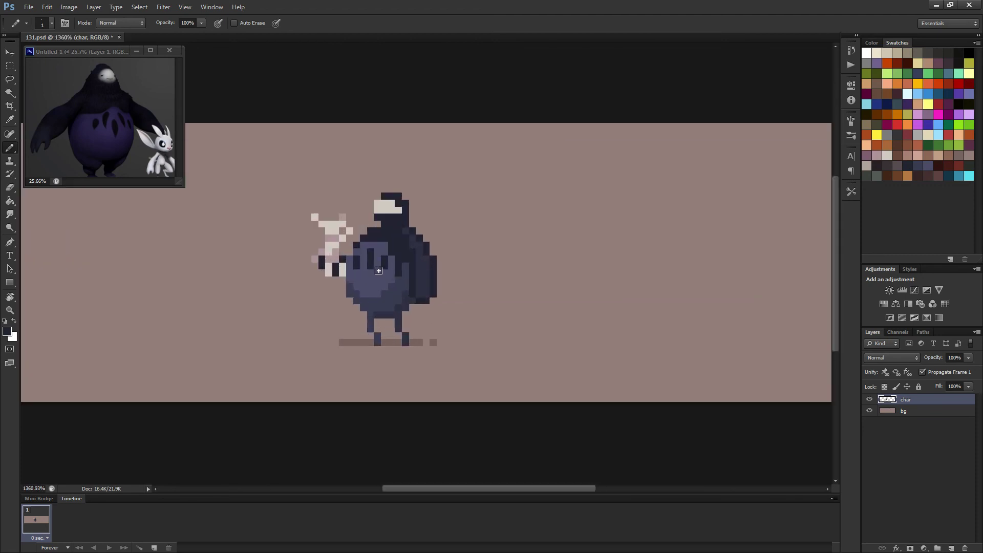
# - Extend the holding arm onto the belly with the darkest navy and erase the belly's front column of pixels below it
pyautogui.moveTo(345, 254); pyautogui.dragTo(349, 269)
pyautogui.press('e')
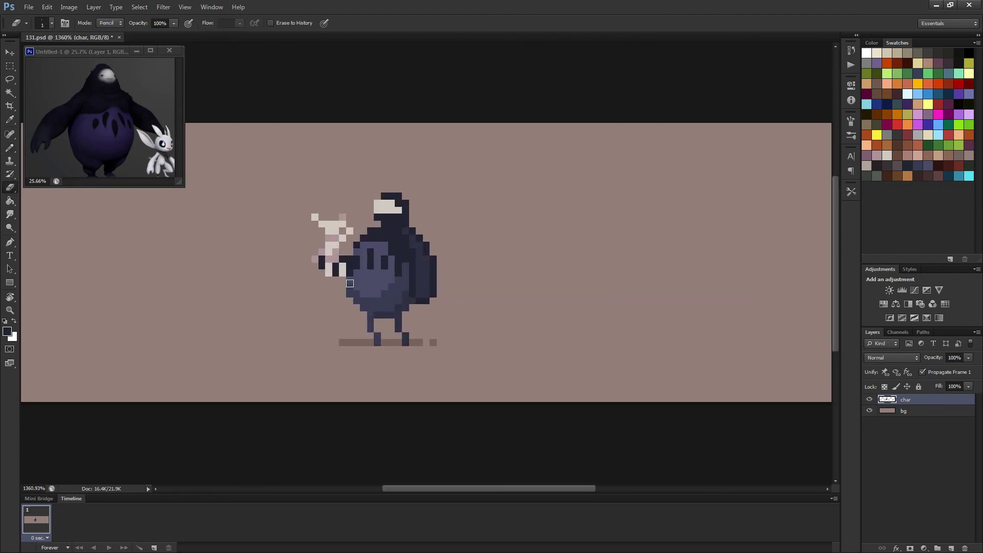
pyautogui.scroll(-1, 390, 289)
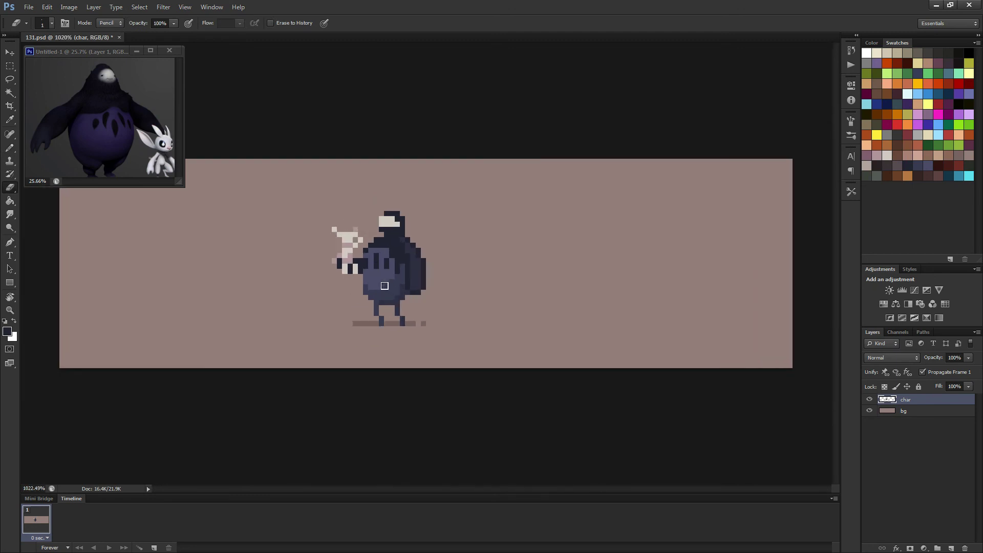
# - Soften the dark belly markings with a lighter navy sampled from the large character's body
pyautogui.press('b')
pyautogui.scroll(2, 389, 280)
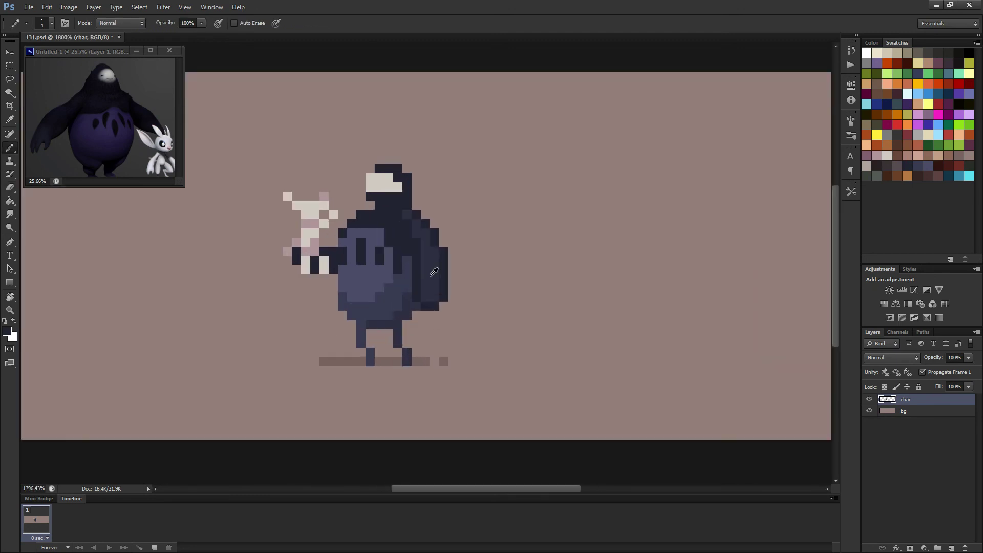
pyautogui.scroll(-1, 407, 271)
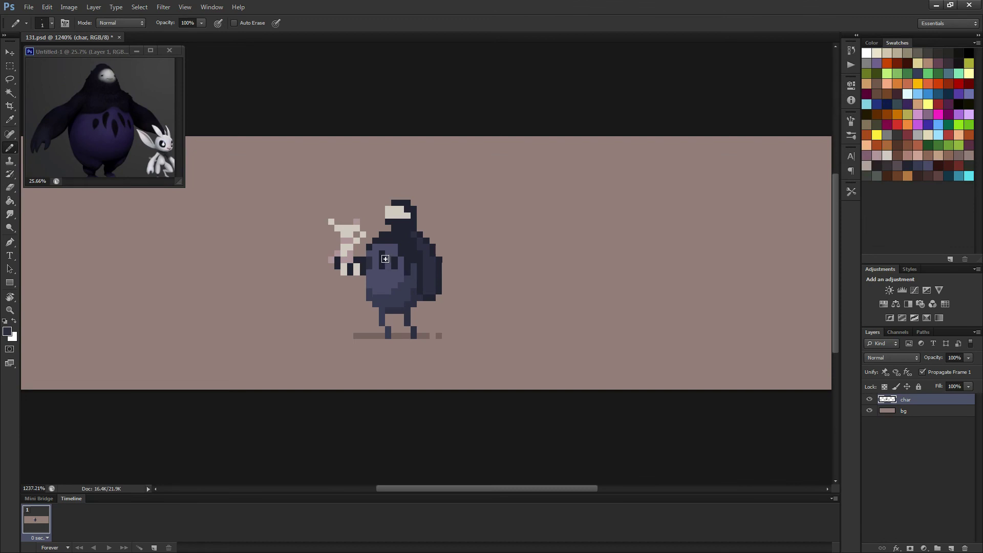
pyautogui.keyDown('alt'); pyautogui.click(412, 262); pyautogui.keyUp('alt')
pyautogui.scroll(-2, 418, 268)
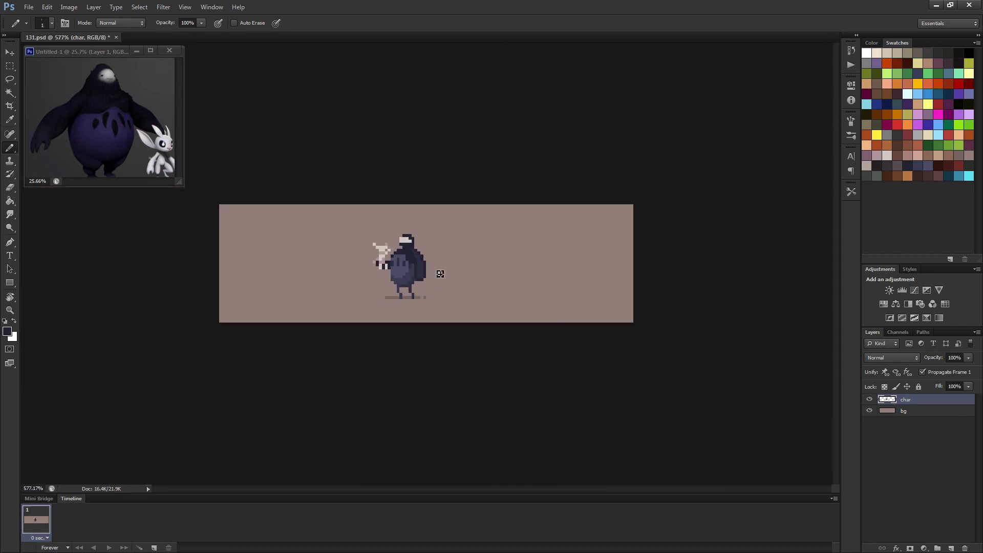
pyautogui.scroll(-1, 440, 274)
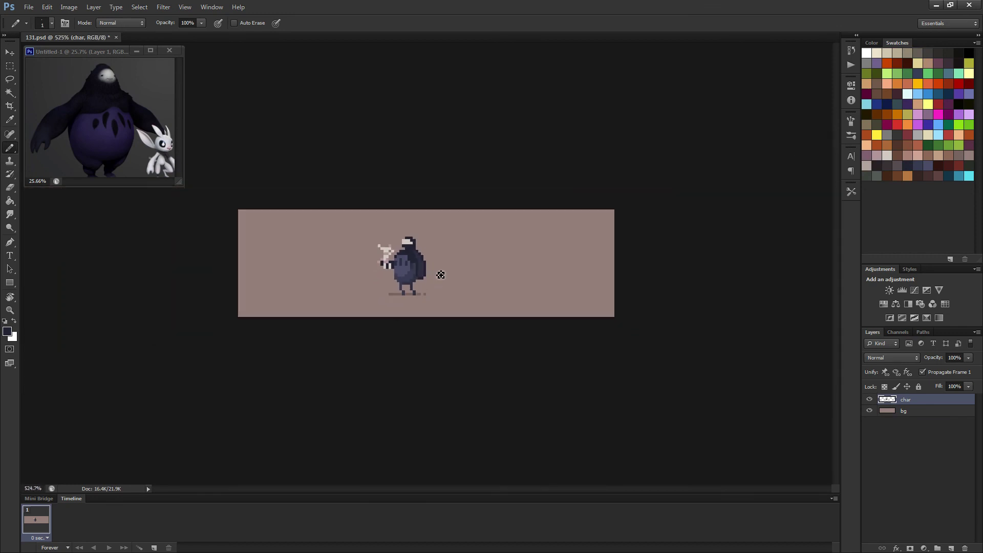
pyautogui.scroll(2, 440, 275)
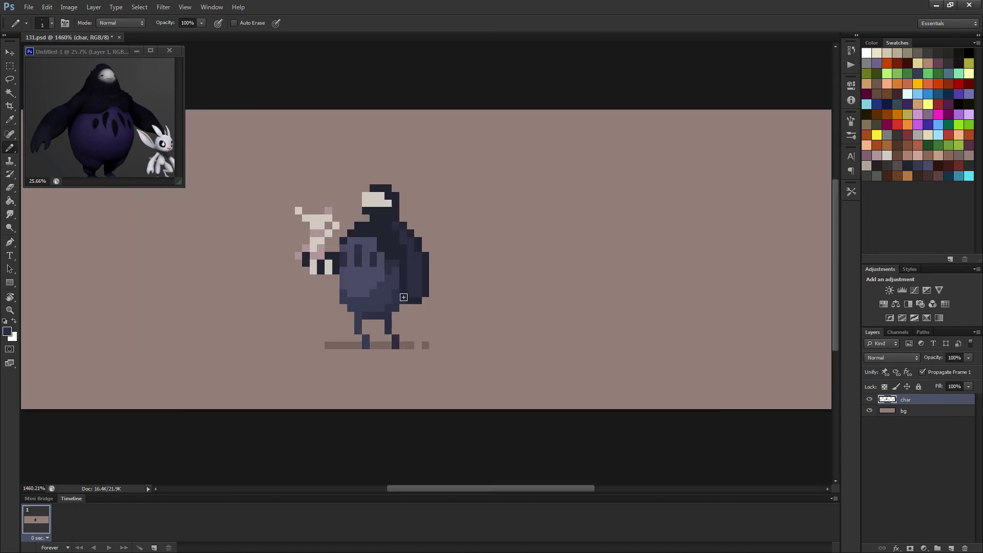
# - Move the char layer's sprite to the middle of the canvas
pyautogui.scroll(-3, 435, 285)
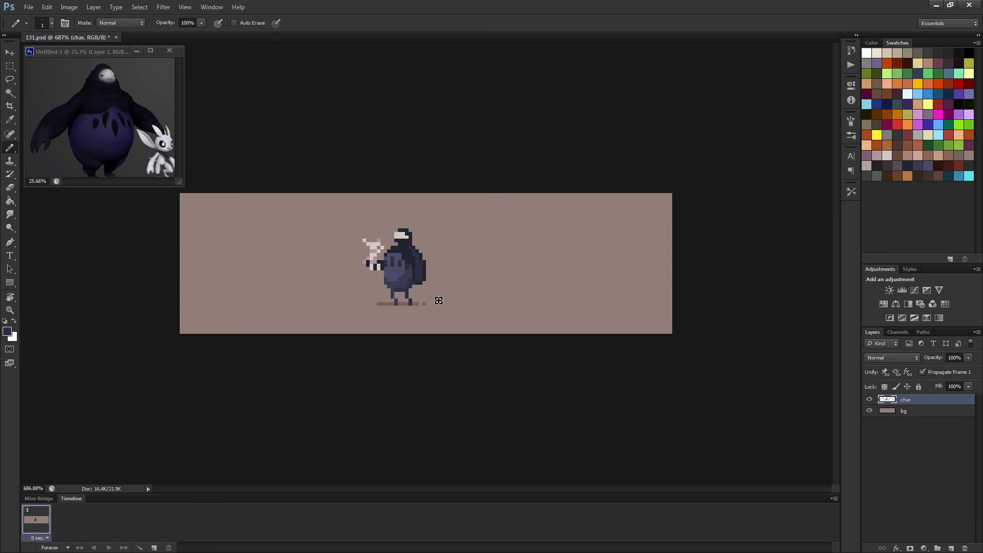
pyautogui.press('v')
pyautogui.moveTo(418, 280); pyautogui.dragTo(440, 284)
# - Check the sprite's centring with a temporary rectangular selection from the canvas edge to its midpoint, and save the document
pyautogui.press('m')
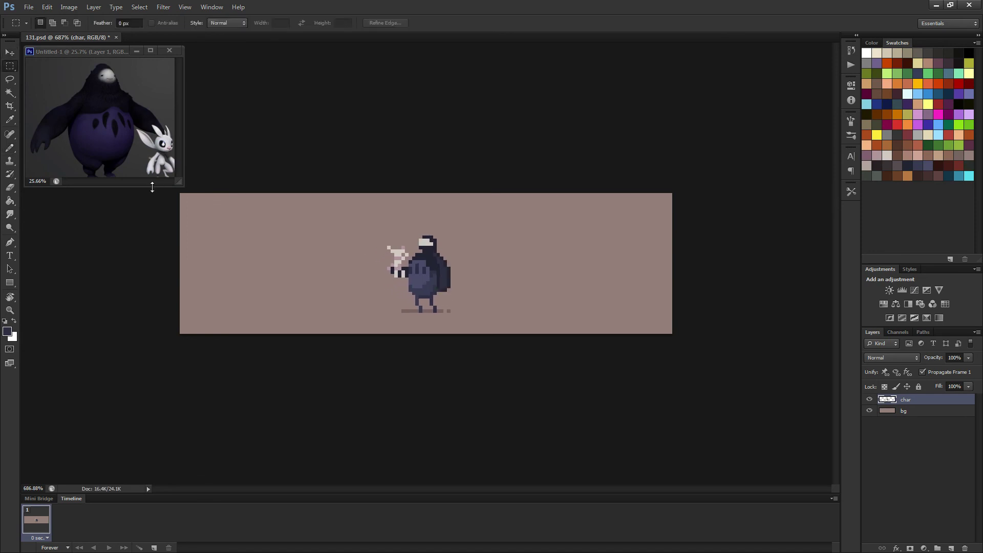
pyautogui.moveTo(179, 195)
pyautogui.mouseDown()
pyautogui.moveTo(435, 353)
pyautogui.moveTo(425, 358)
pyautogui.mouseUp()
pyautogui.hotkey('ctrl', 'd')
pyautogui.press('b')
pyautogui.hotkey('ctrl', 's')
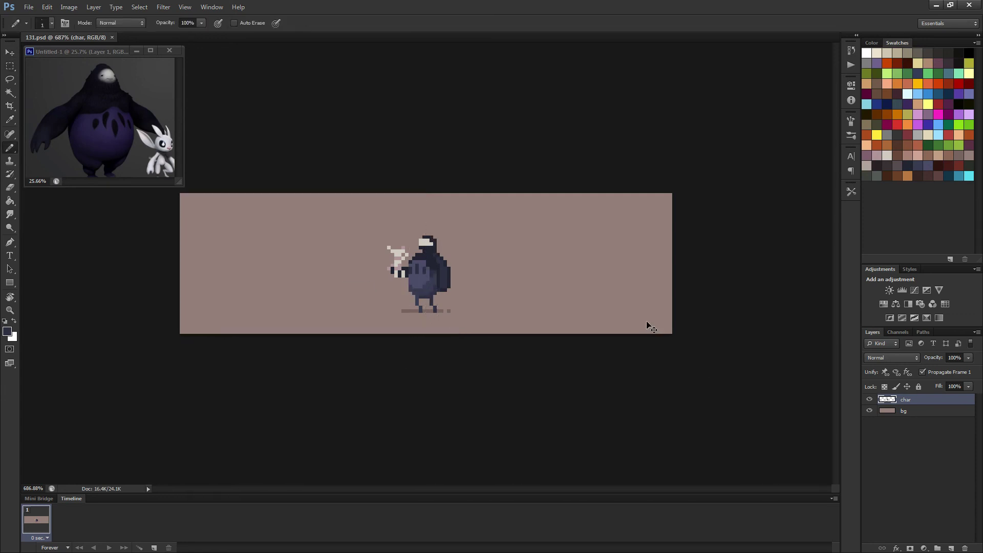